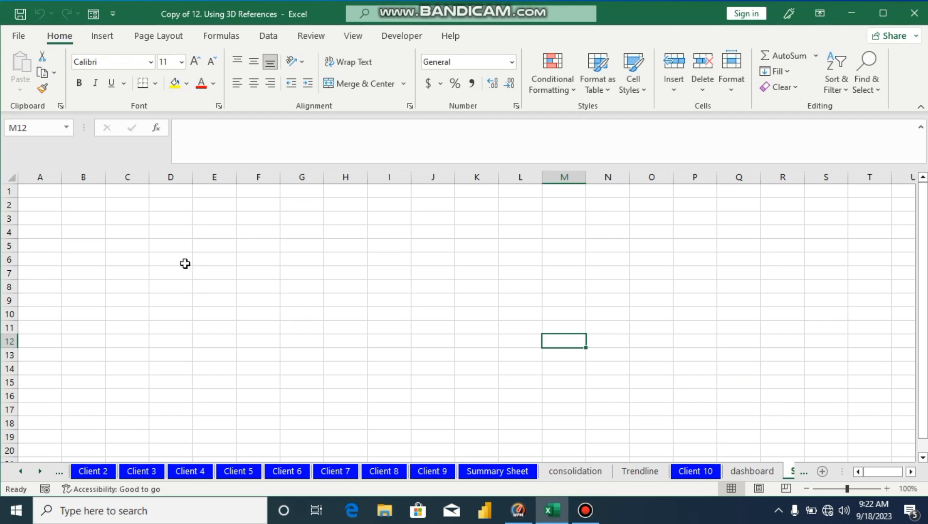
Enter "united states" in cell D4
left_click(164, 233)
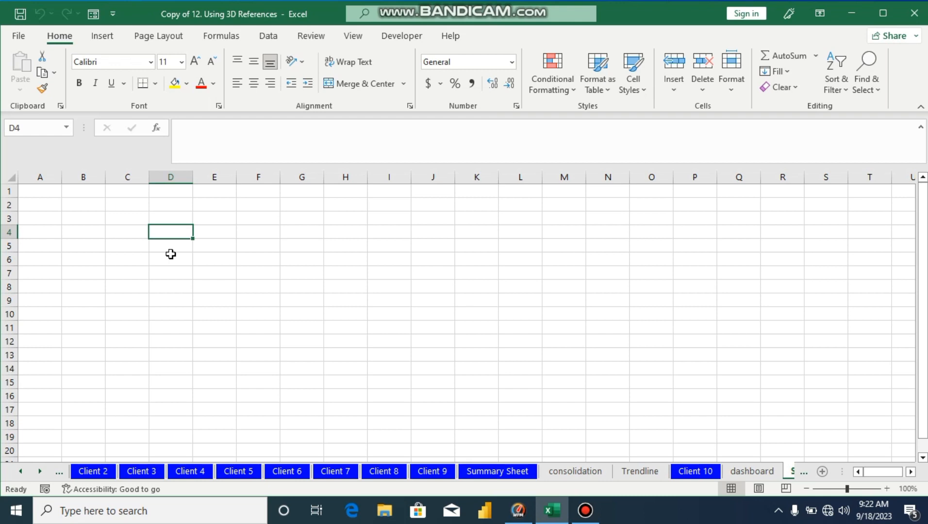
type("u")
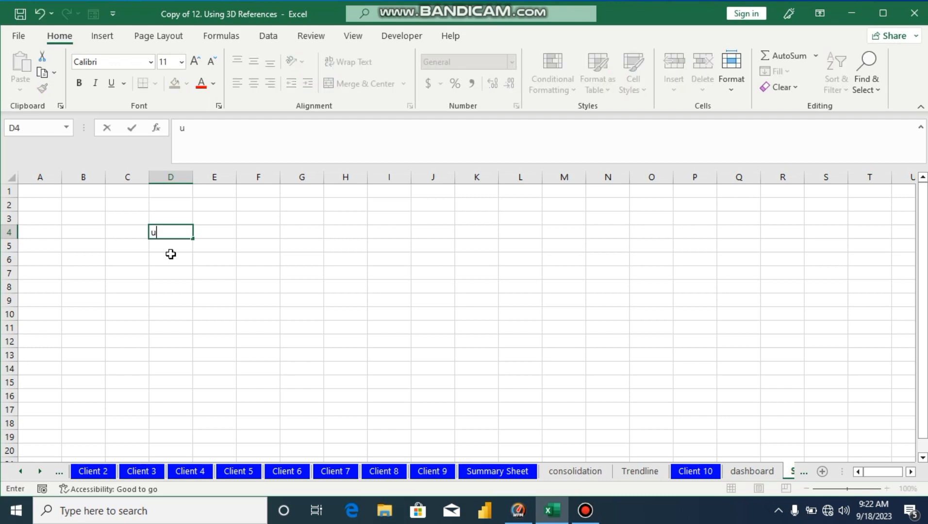
type("nited states")
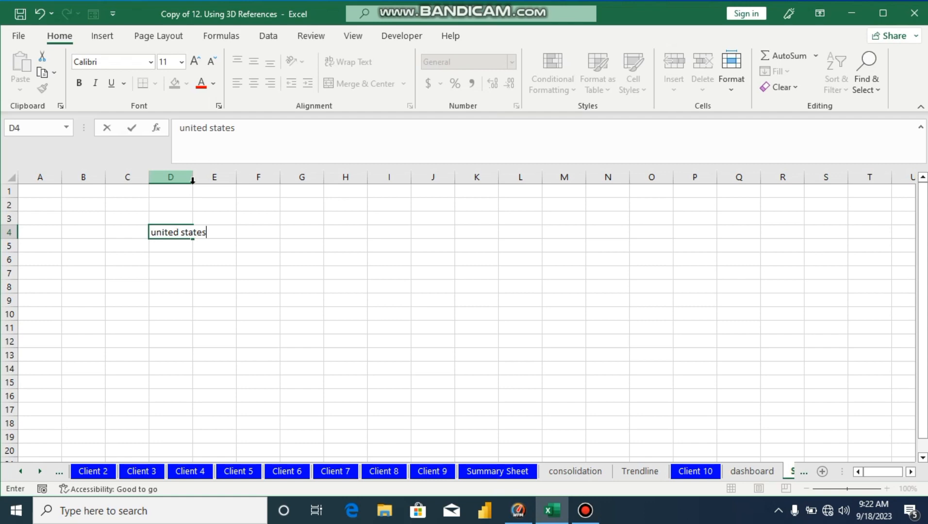
left_click(188, 249)
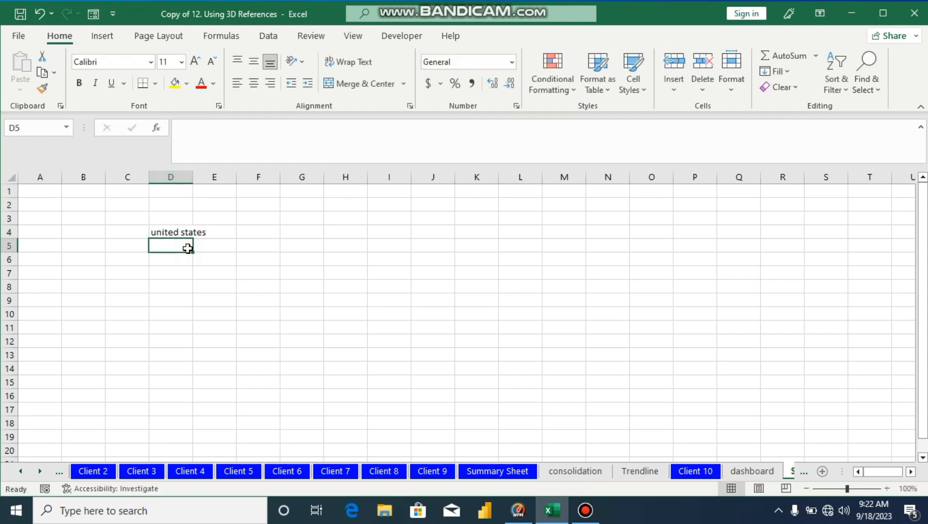
key("Return")
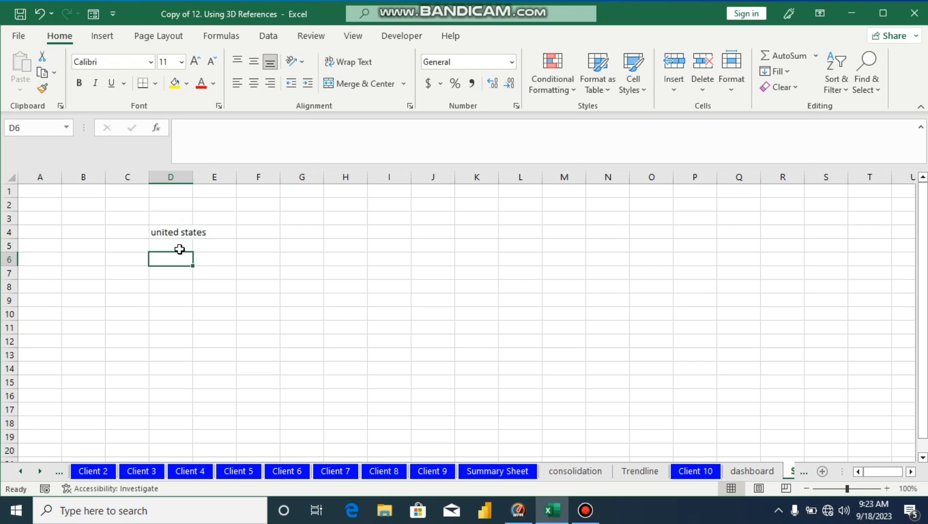
Enter "indonesia state" in cell F4
left_click(258, 233)
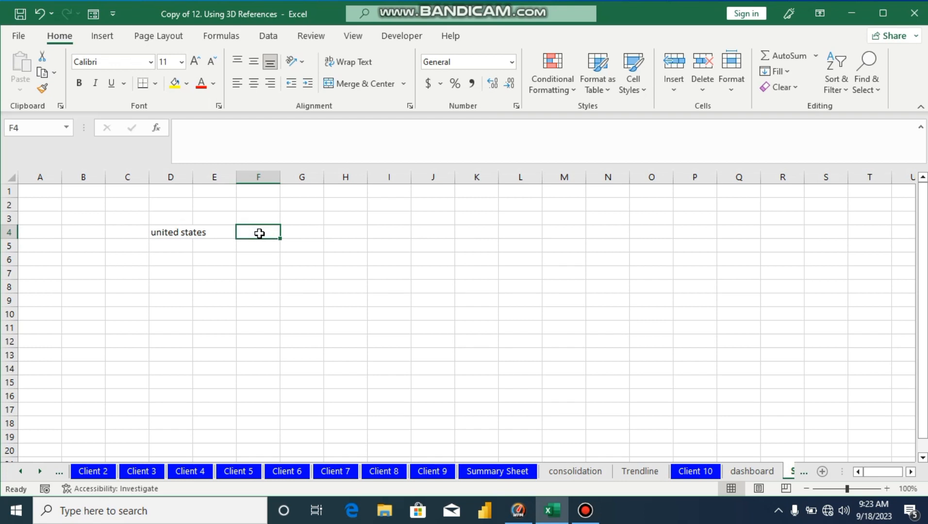
type("indos")
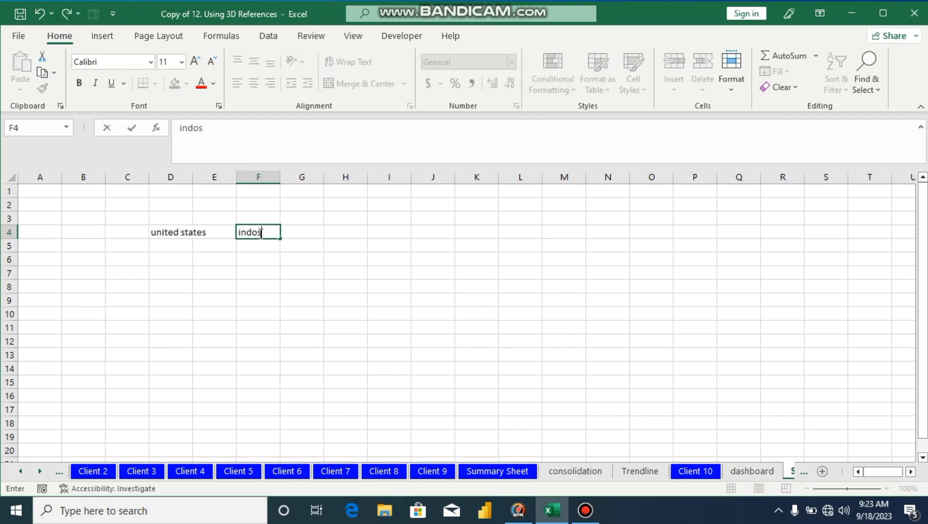
key("BackSpace")
type("nesia")
type("staes")
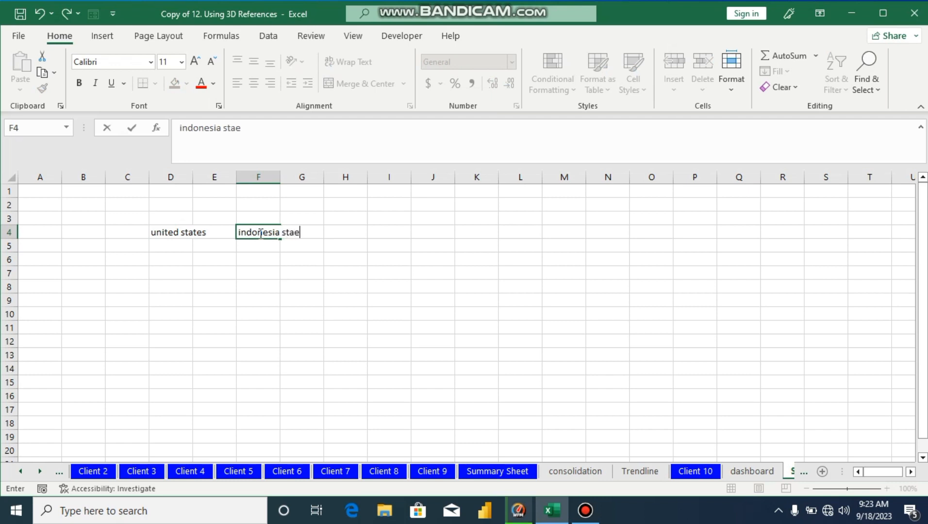
key("BackSpace")
key("BackSpace")
type("te")
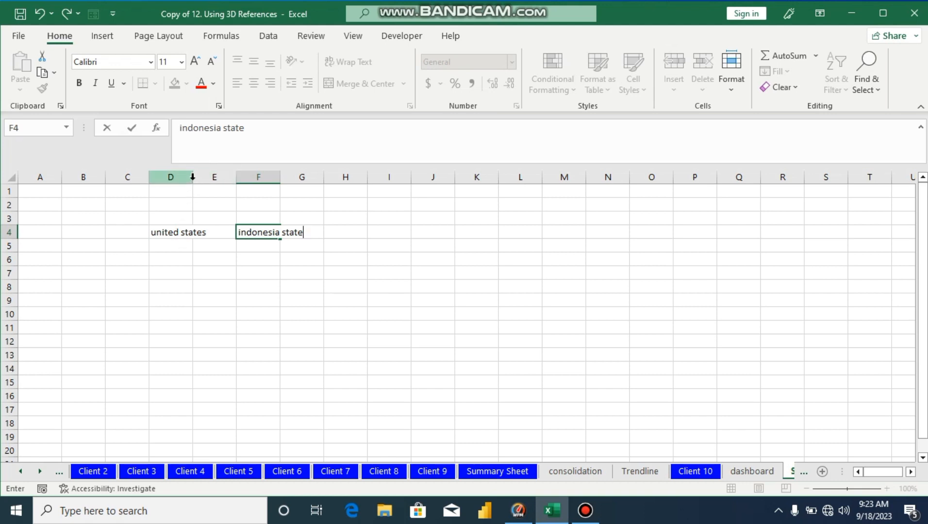
left_click(188, 192)
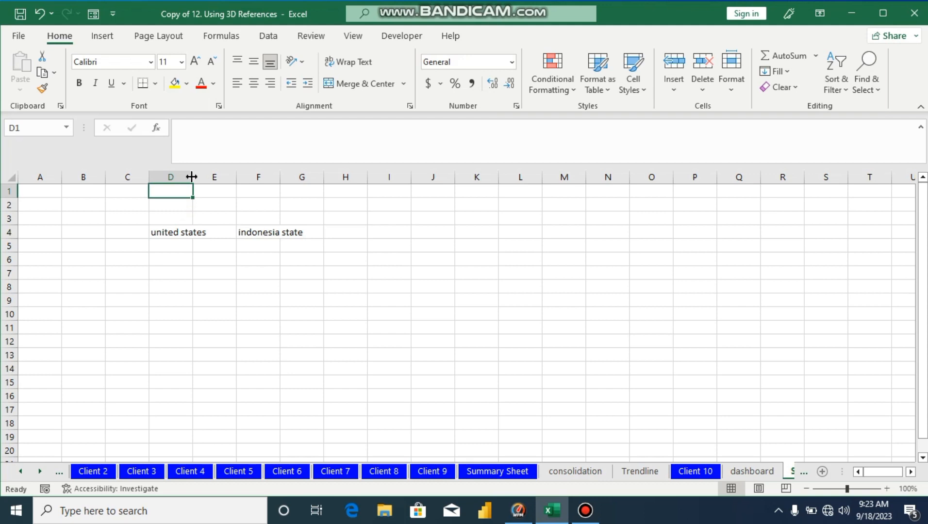
Manually widen columns D and F until each fits its row 4 text
left_click_drag(193, 177, 208, 179)
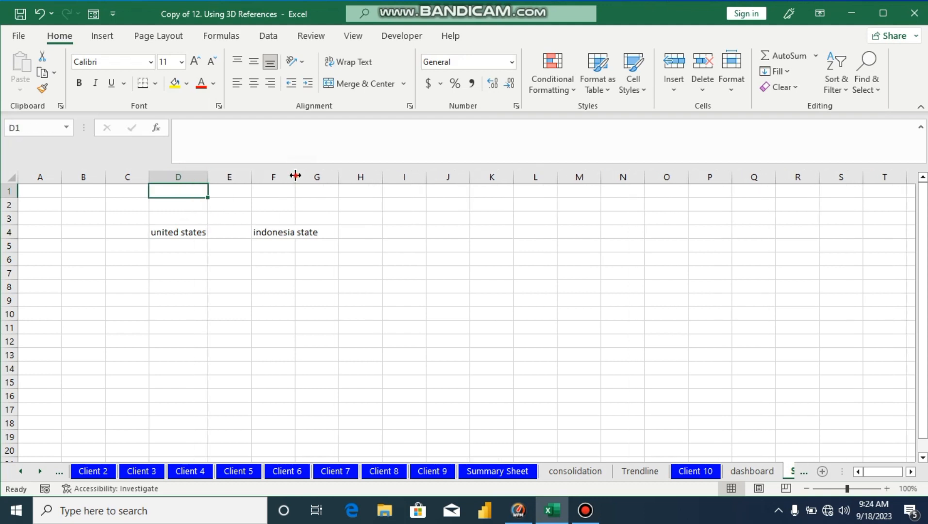
left_click_drag(297, 176, 328, 177)
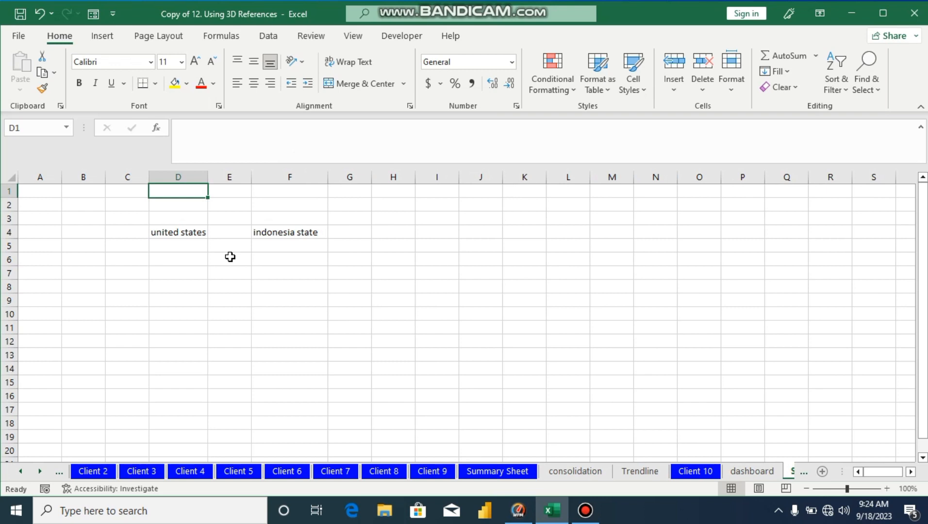
Clear the text from cells F4 and D4
left_click(632, 471)
left_click(315, 232)
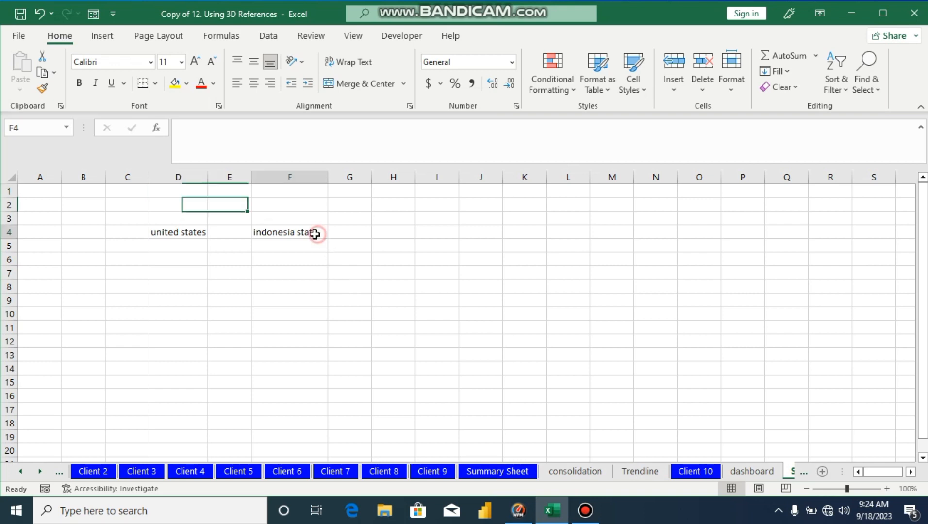
key("BackSpace")
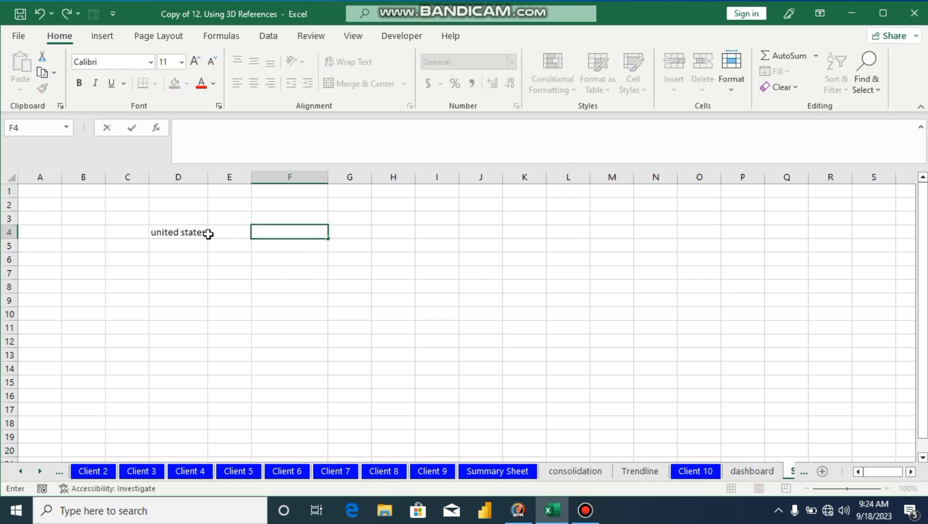
left_click(200, 232)
key("BackSpace")
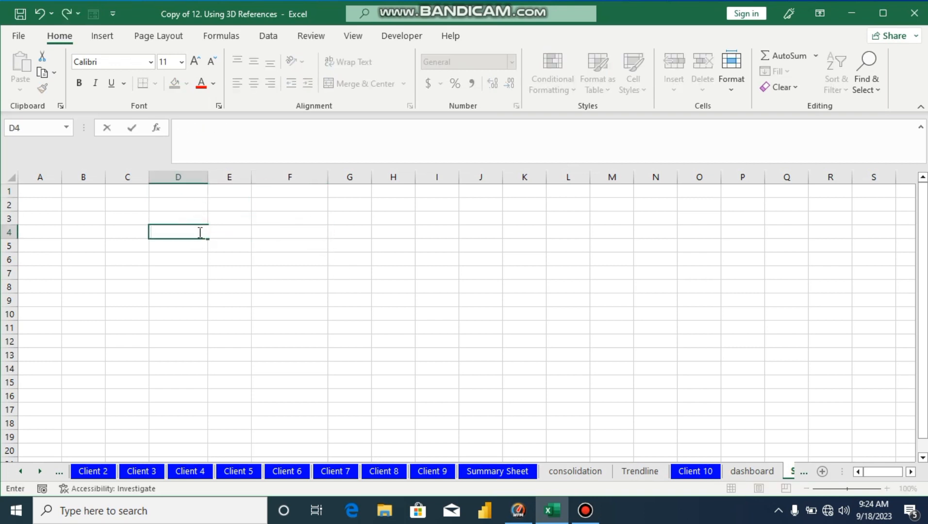
Open the VBA code of Sheet1 and add a Worksheet SelectionChange event procedure
left_click(791, 473)
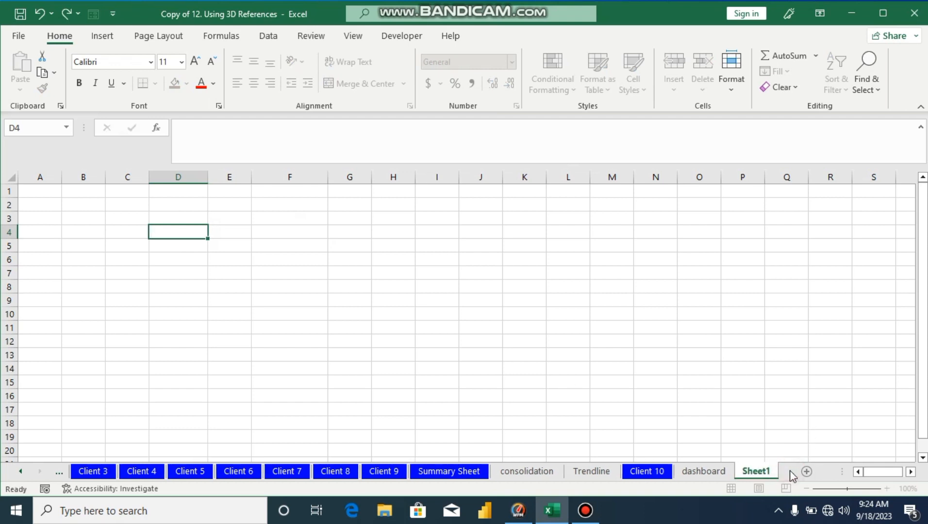
right_click(754, 472)
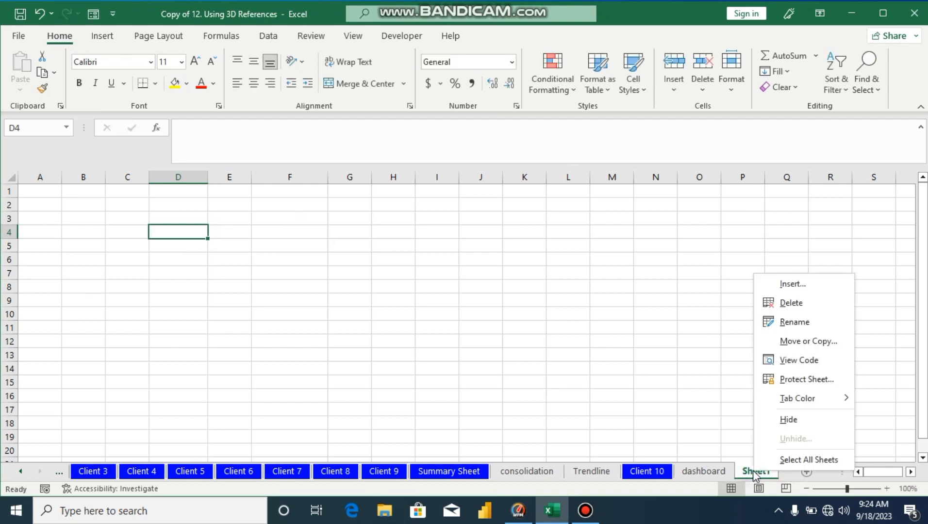
left_click(803, 360)
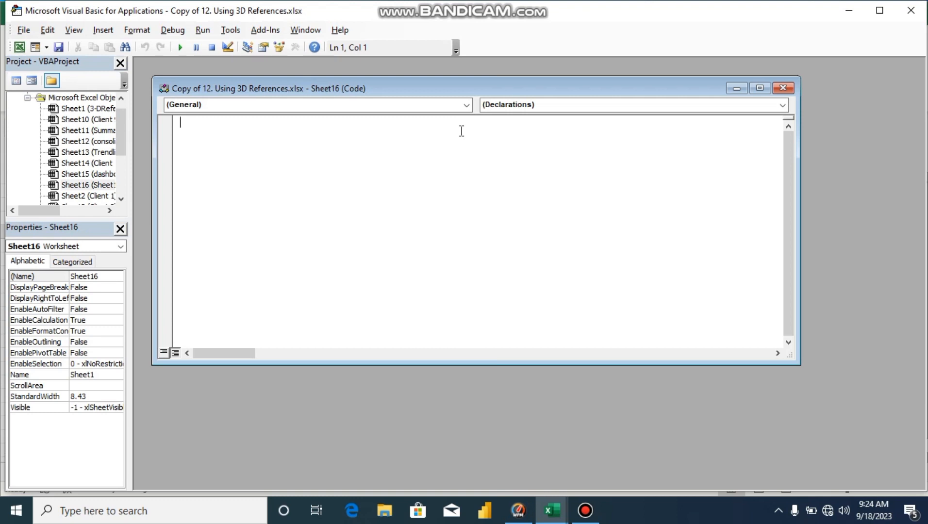
left_click(467, 105)
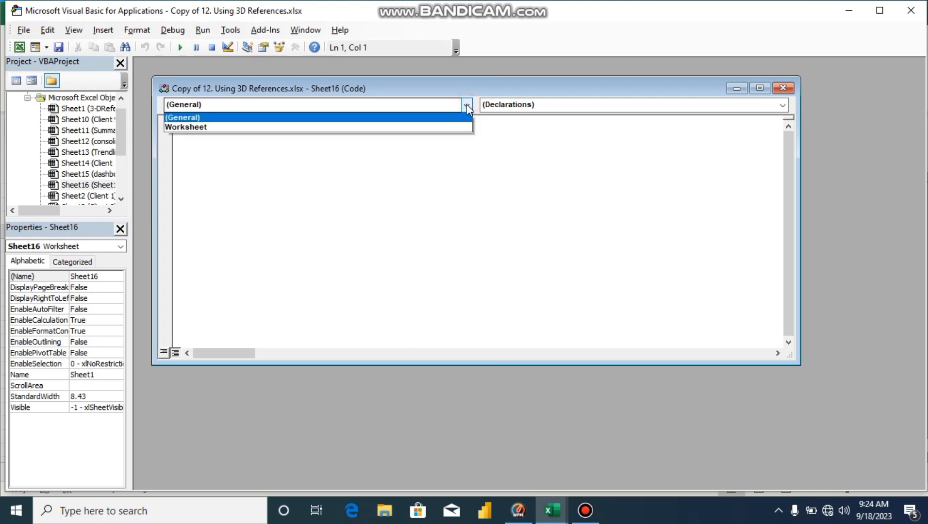
left_click(269, 129)
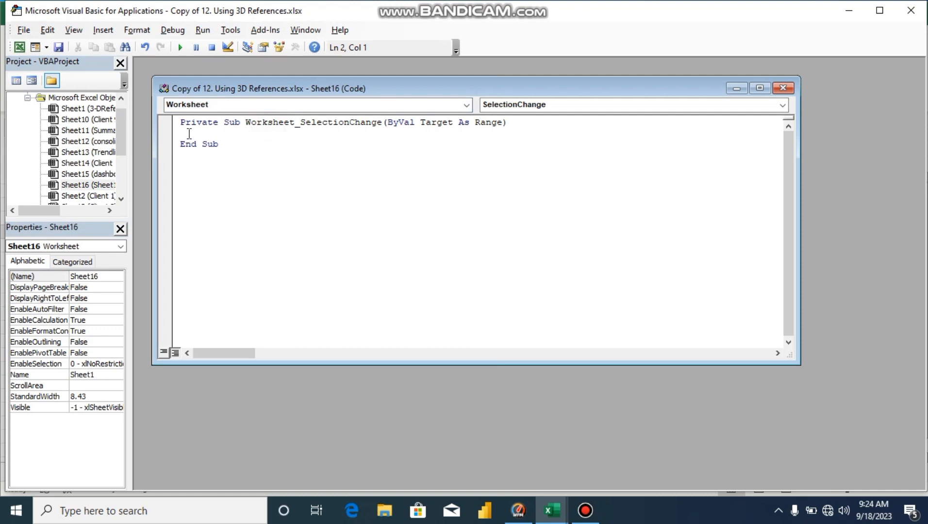
Write the statement cells.EntireColumn.AutoFit inside the Worksheet_SelectionChange procedure
type("cells.")
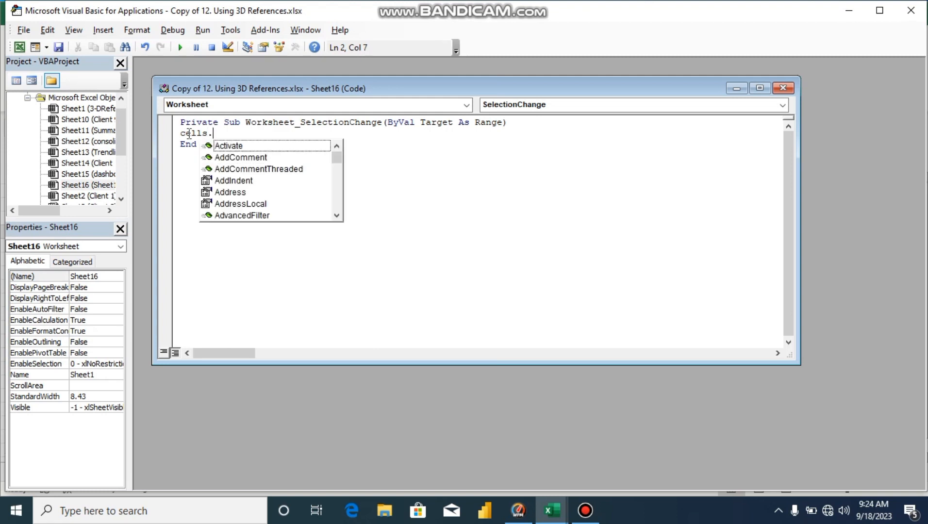
type("entire")
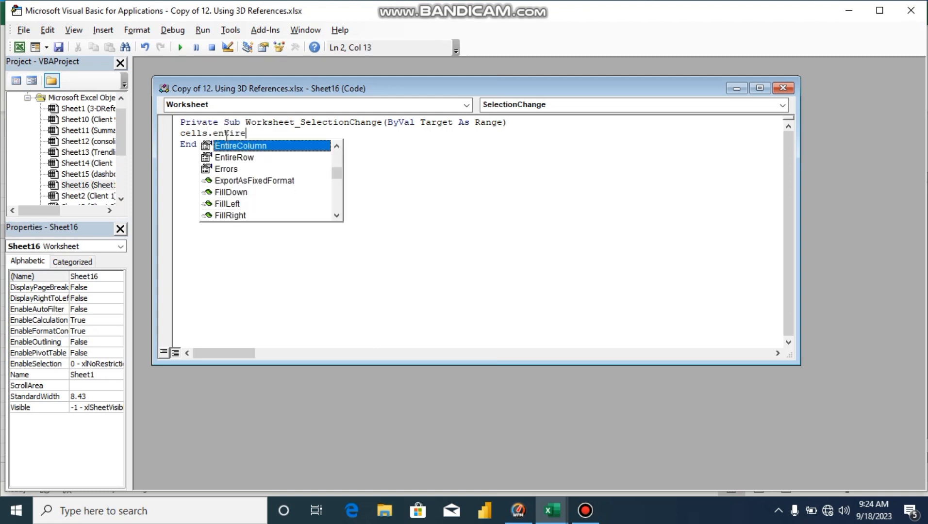
double_click(235, 146)
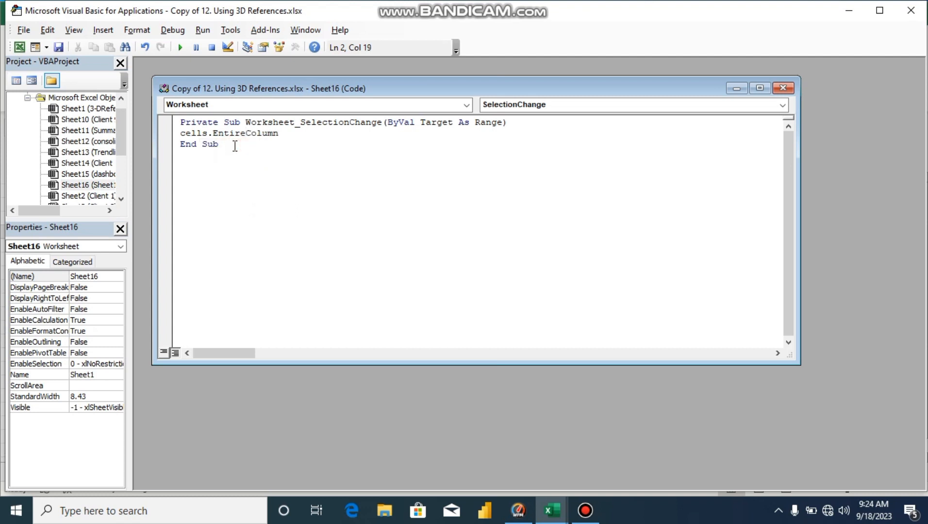
type(".")
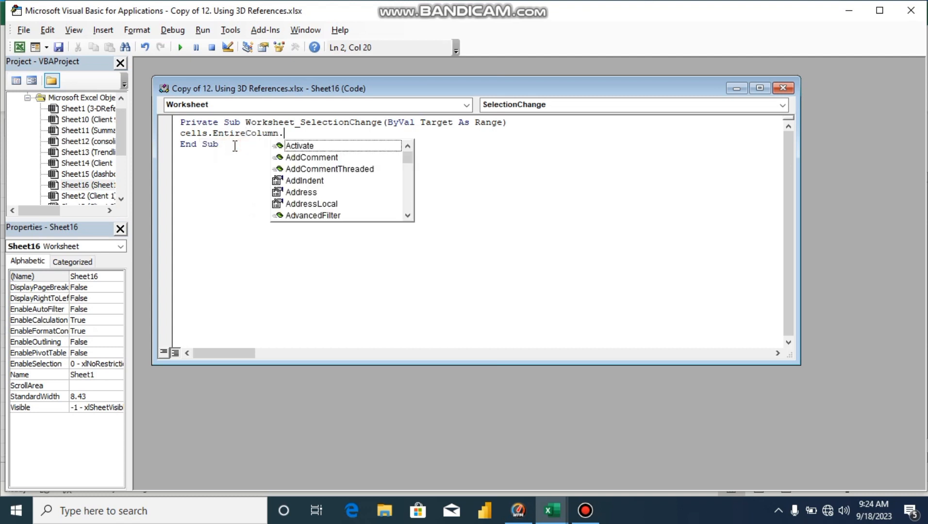
type("auto")
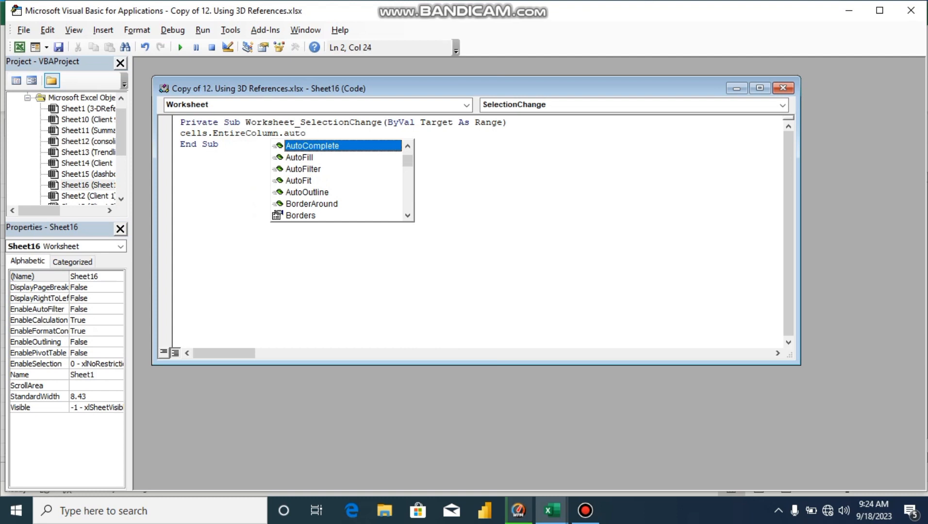
left_click(297, 180)
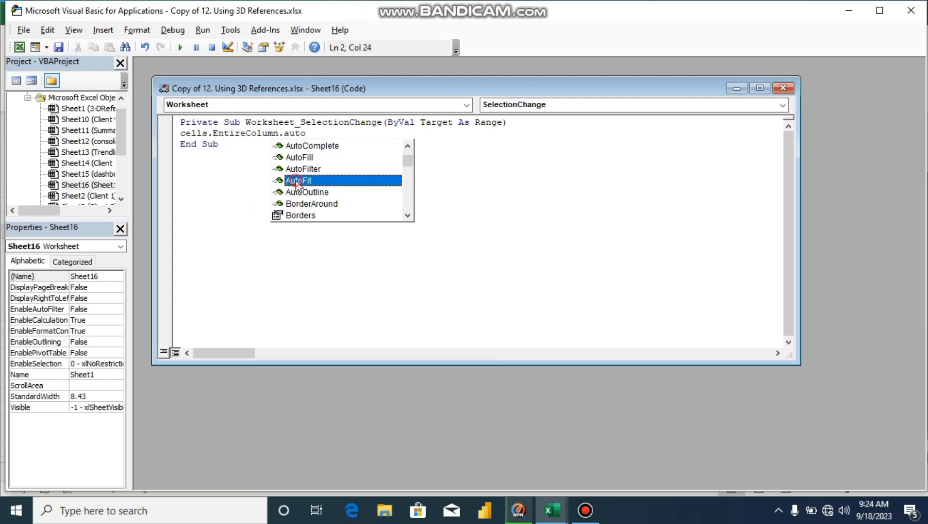
double_click(297, 180)
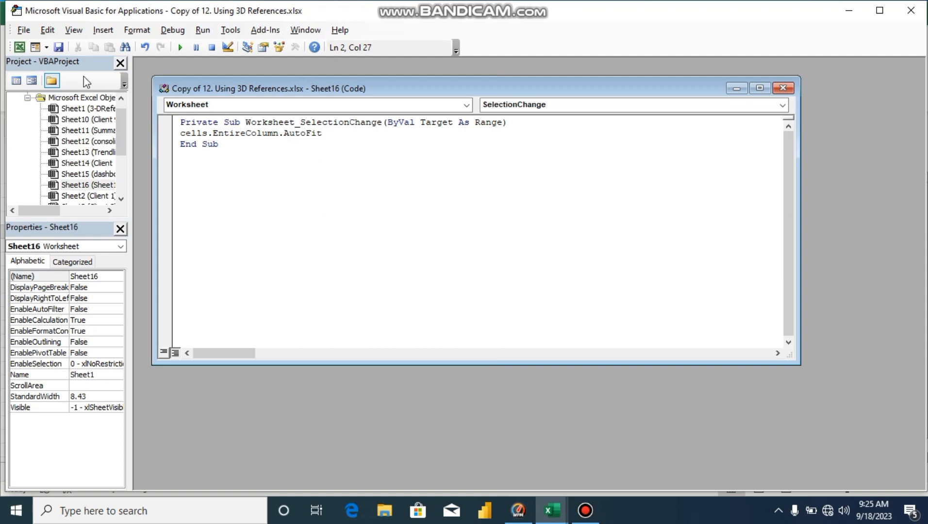
Return to the worksheet and enter "united states" in cell D4, dismissing the Typing Meter window
left_click(20, 47)
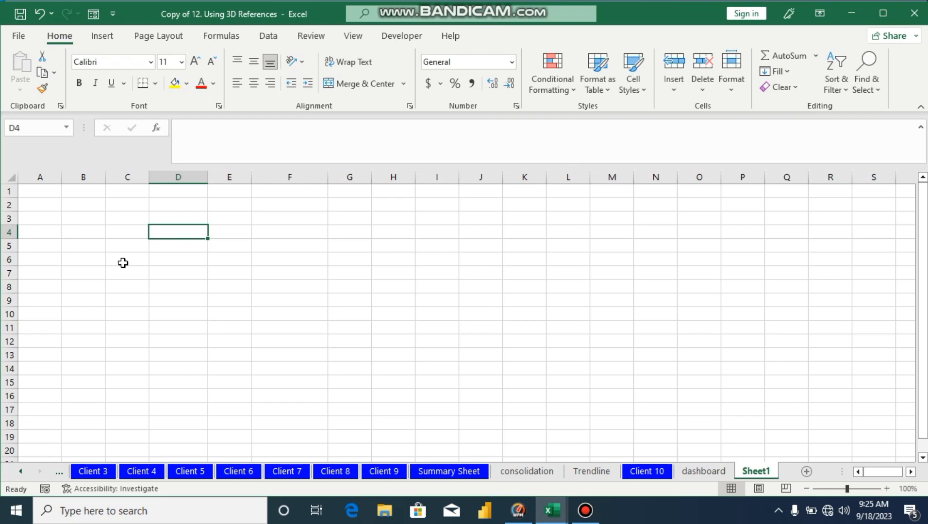
type("uni")
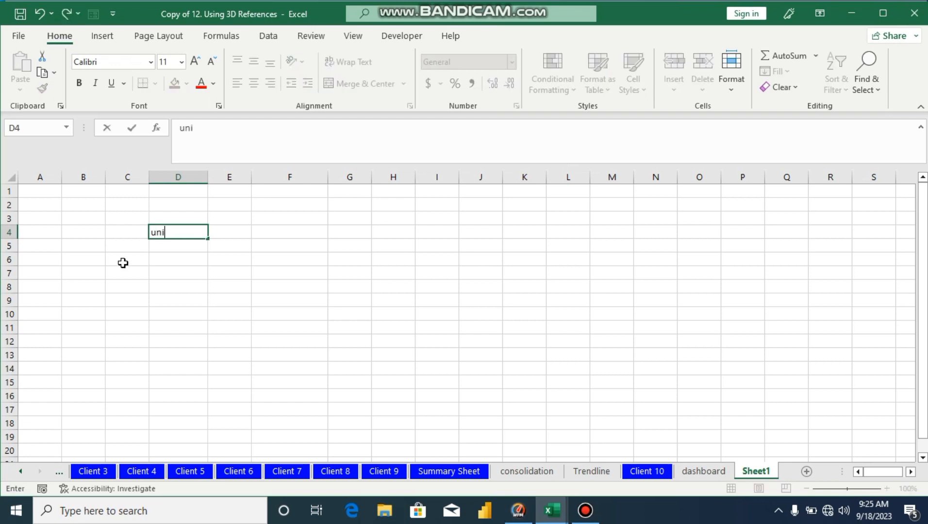
type("ted states")
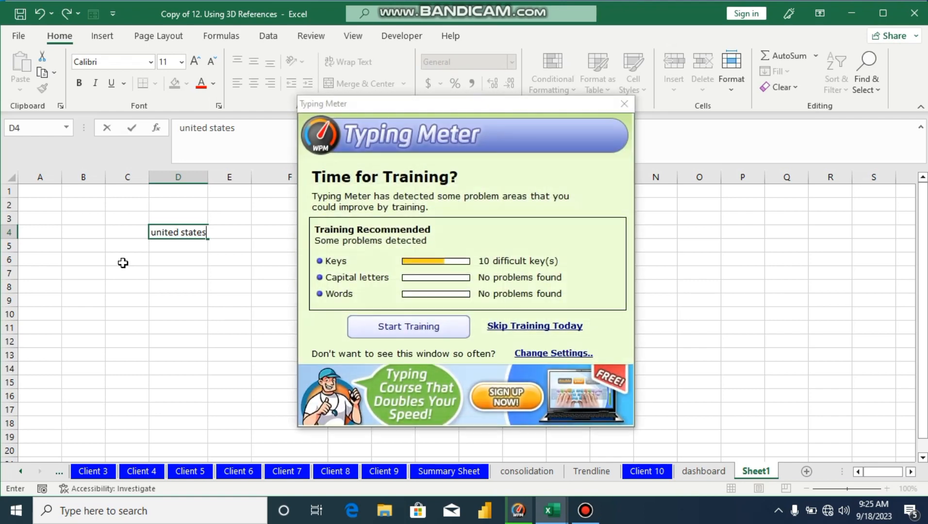
left_click(624, 103)
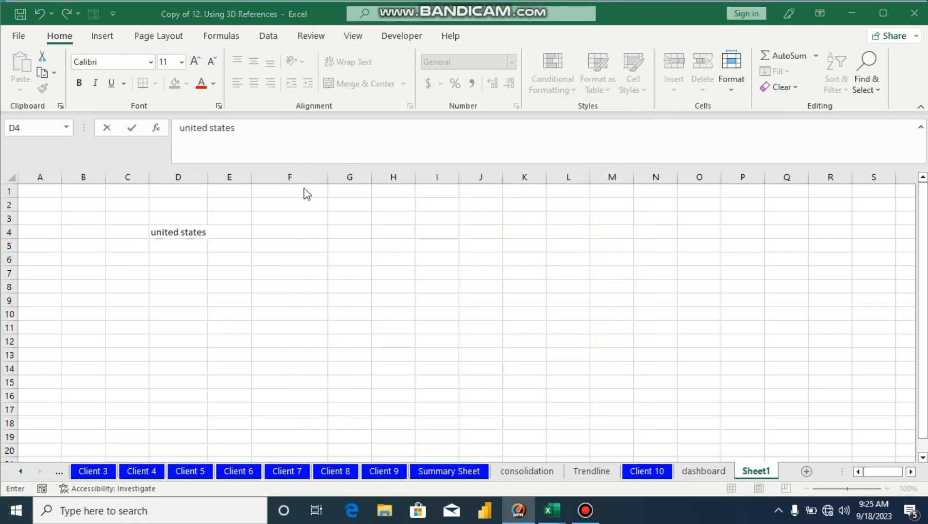
left_click(206, 232)
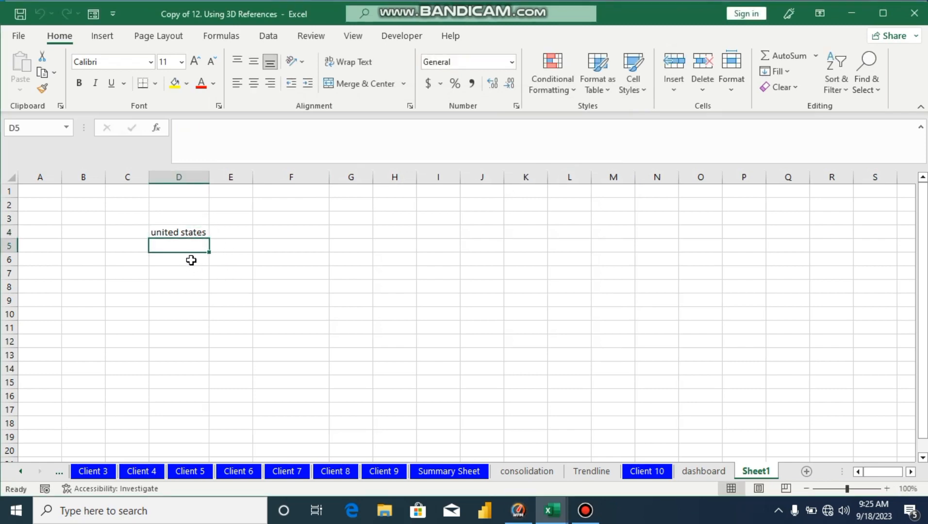
Enter the sample text "indonesia state" in cell E4 to test the automatic column width
left_click(233, 232)
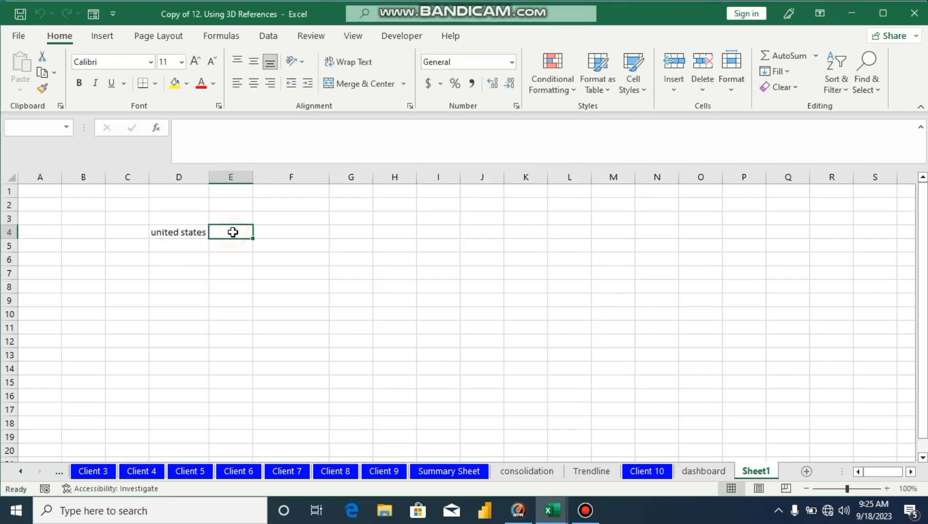
type("ind")
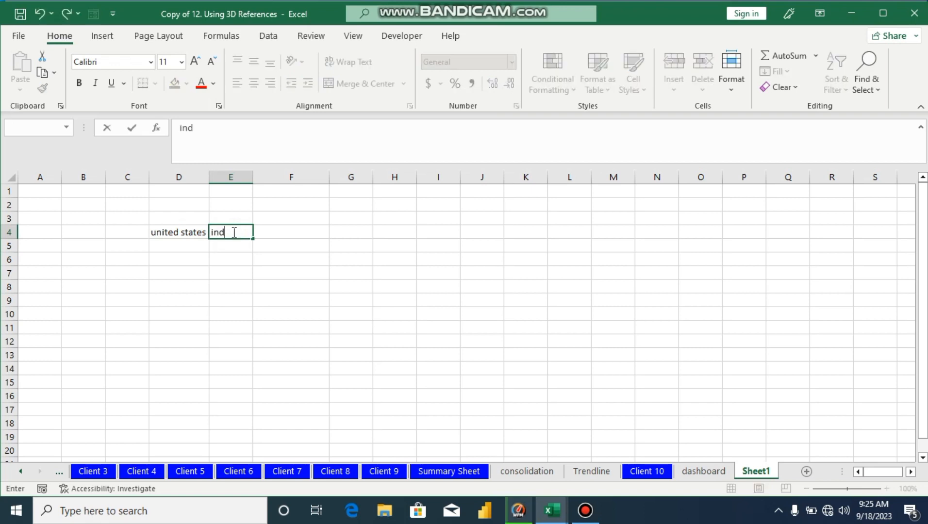
type("onesia sat")
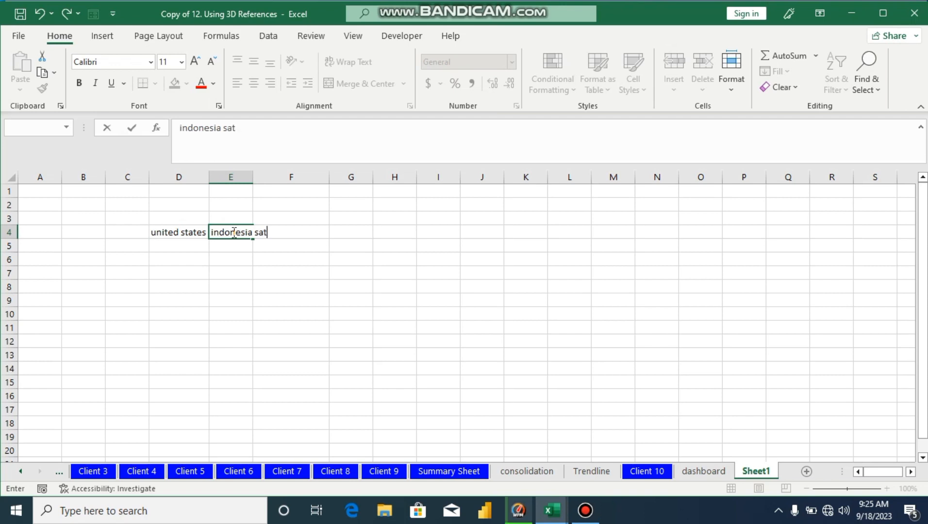
key("BackSpace")
key("BackSpace")
type("tate")
key("ctrl+Return")
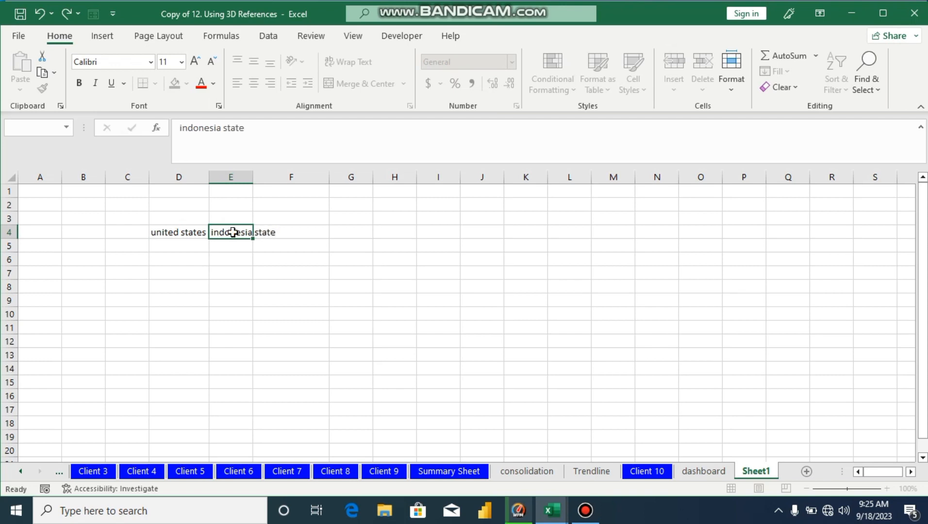
key("Return")
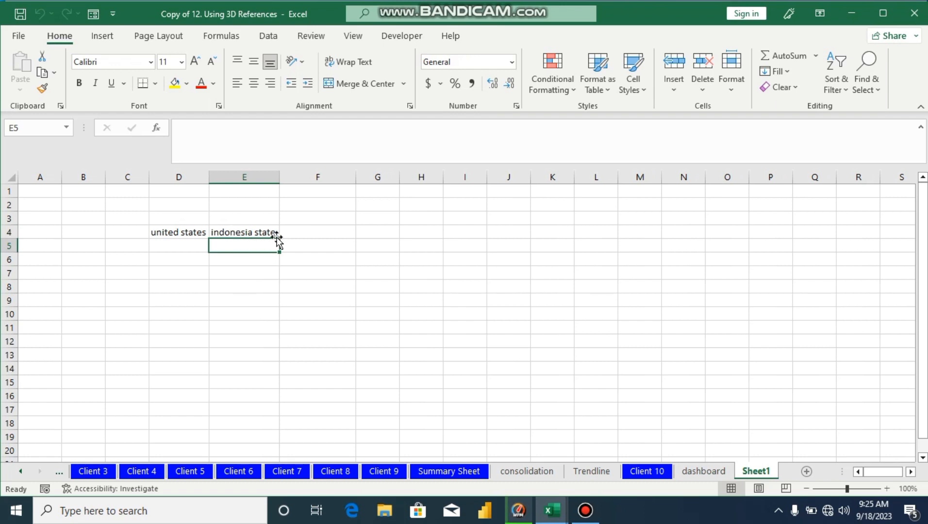
Enter the sample text "luxemburg" in cell F4 to test the column fitting again
left_click(293, 233)
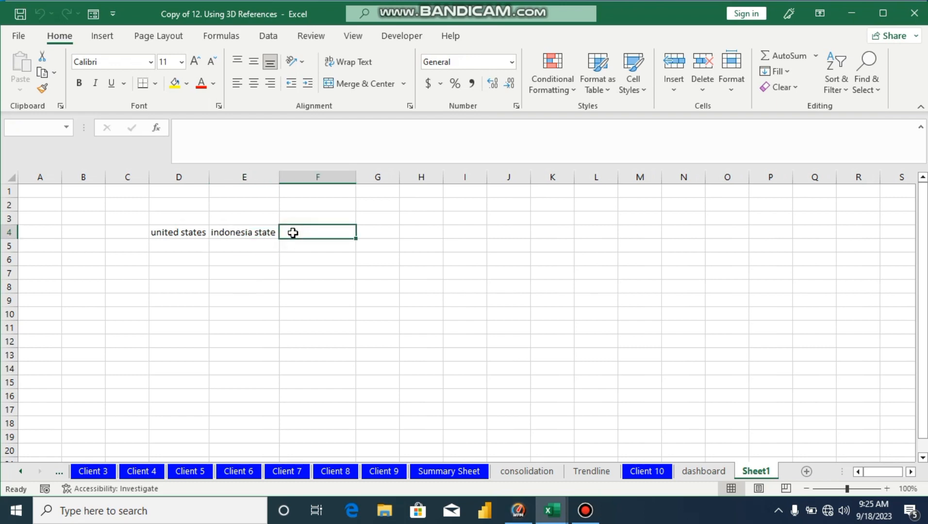
type("luxe")
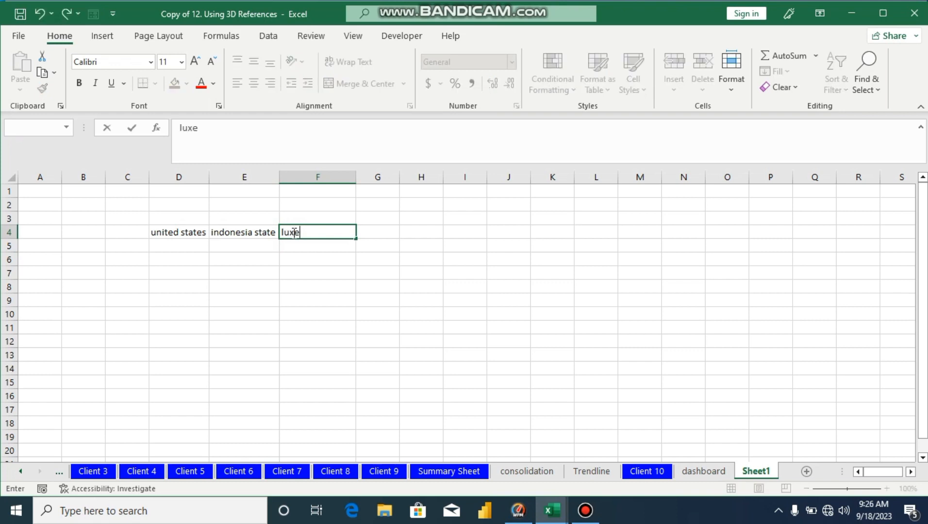
type("mburg")
key("Return")
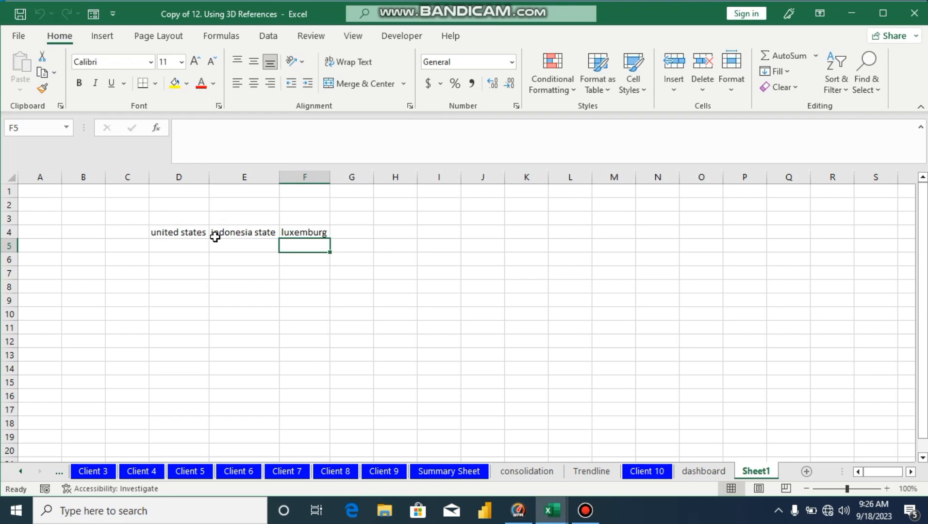
Clear the contents of the sample text cells D4 to F4
left_click(170, 230)
left_click_drag(169, 230, 307, 232)
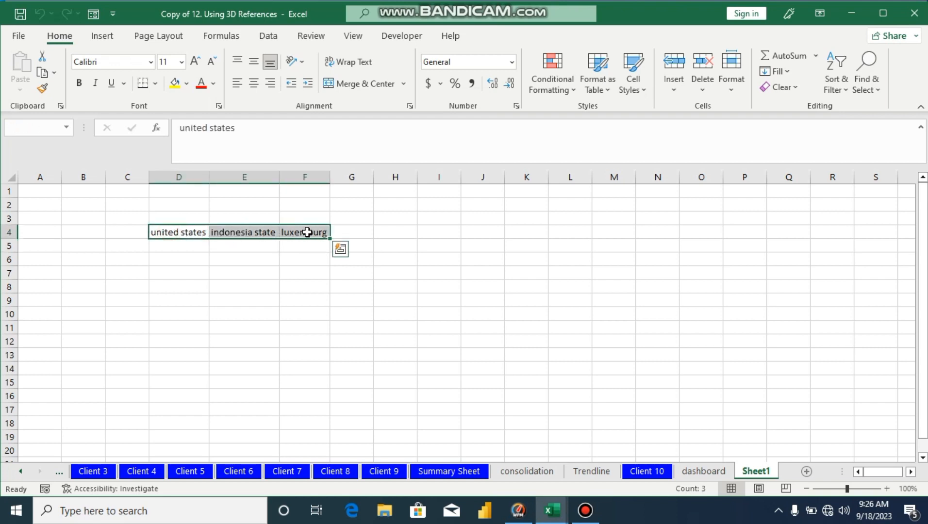
key("BackSpace")
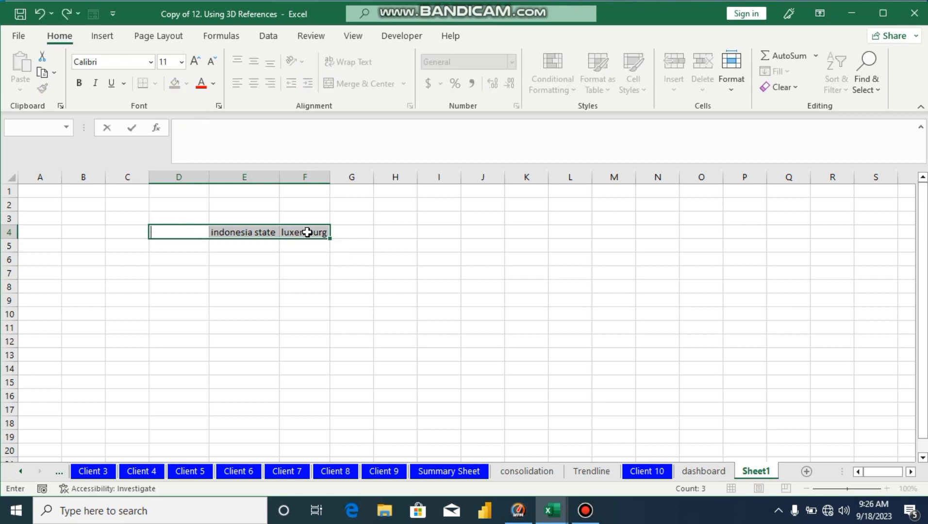
right_click(306, 232)
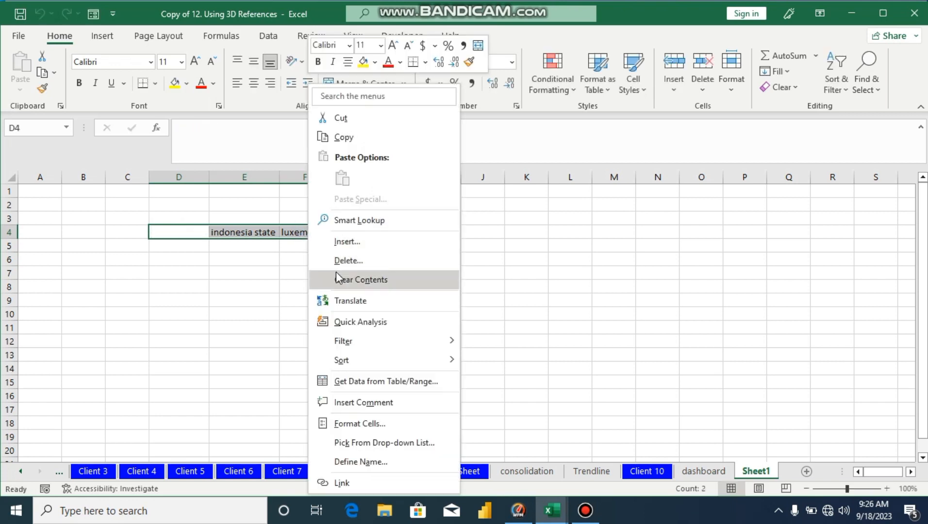
left_click(338, 281)
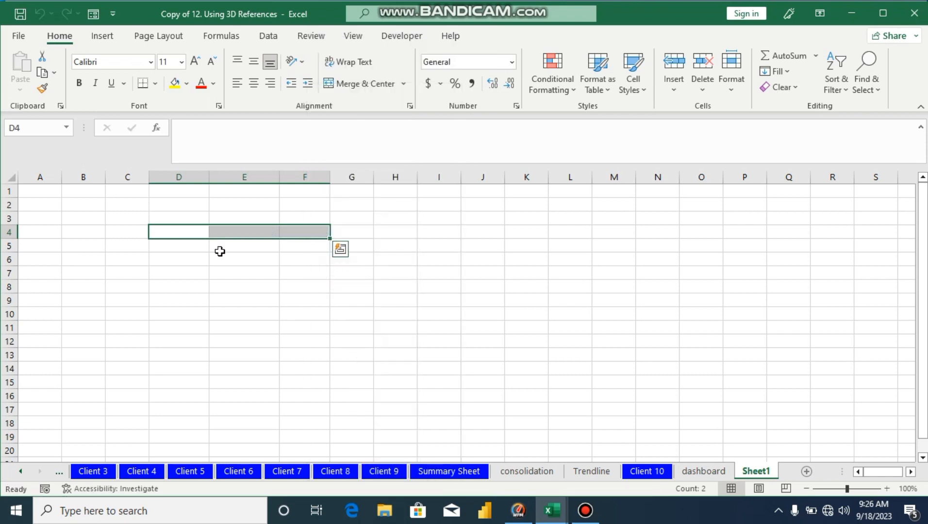
Enter the header "Sku" in cell D4 and "jan" in cell E4
left_click(176, 232)
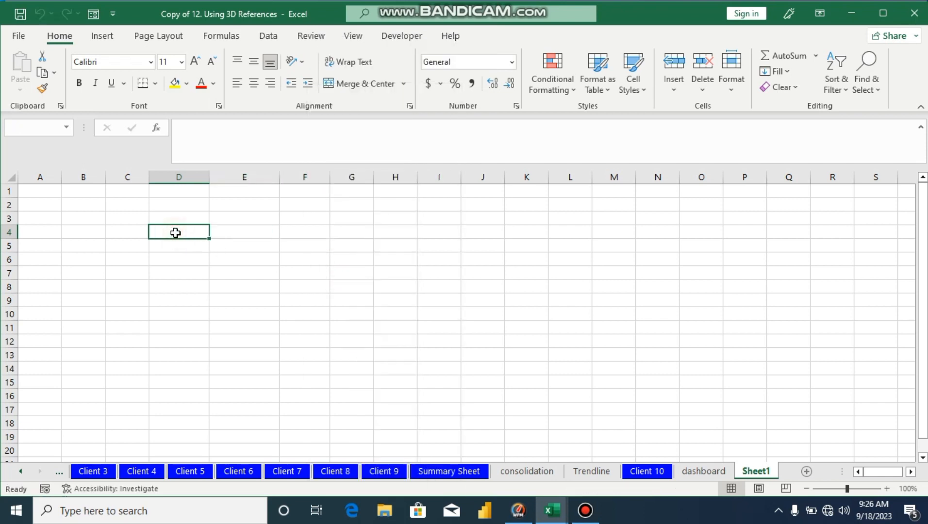
type("Sku")
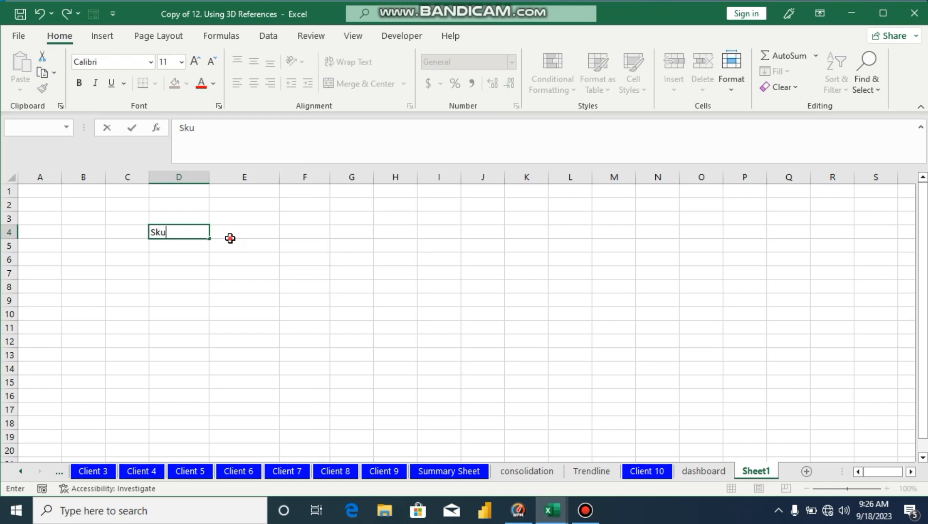
left_click(230, 237)
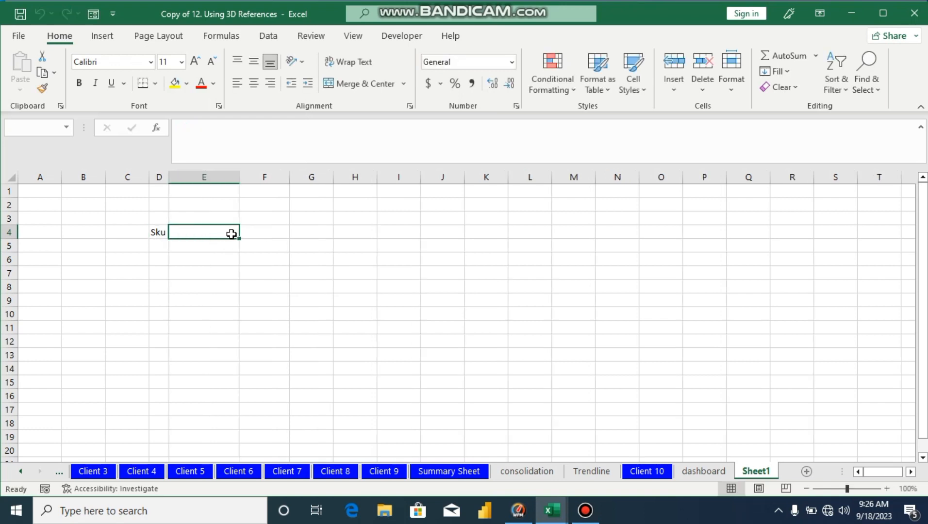
type("jan")
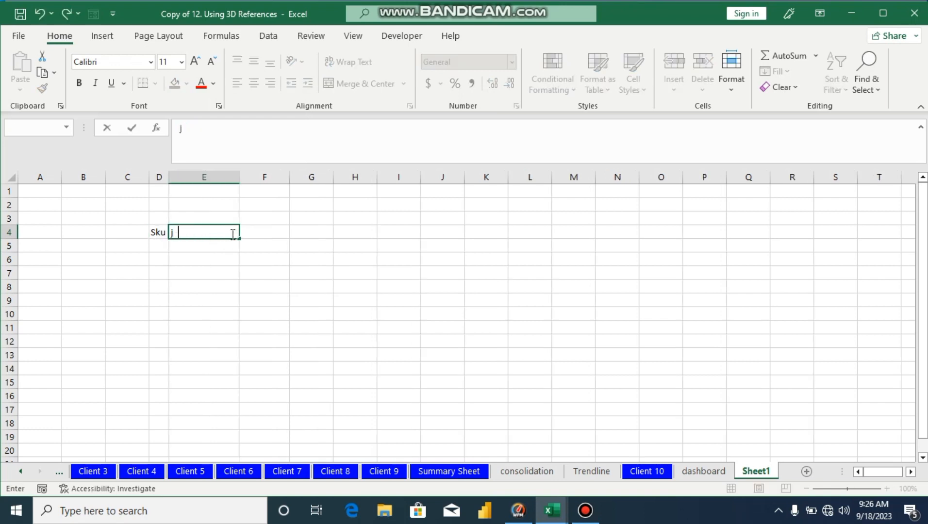
left_click(209, 264)
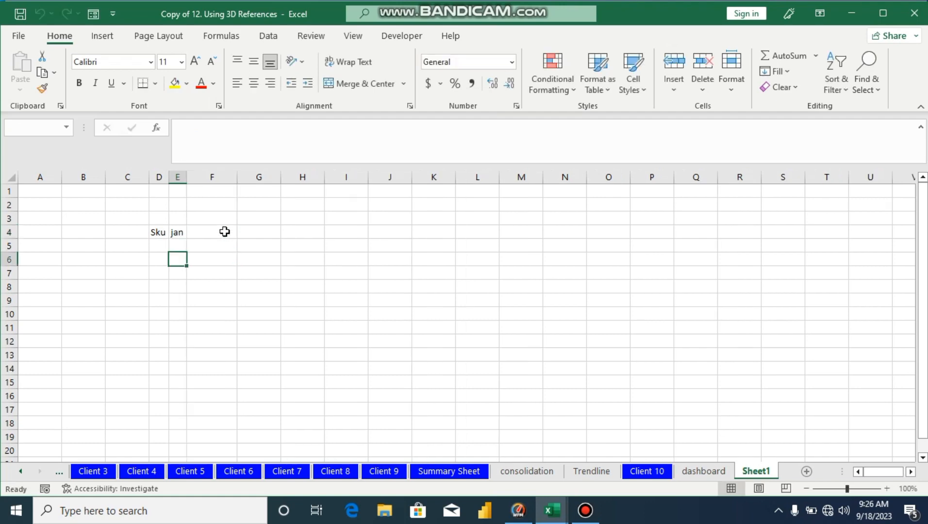
Extend the E4 header to "january" and autofill the month names across row 4 through december in P4
left_click(186, 234)
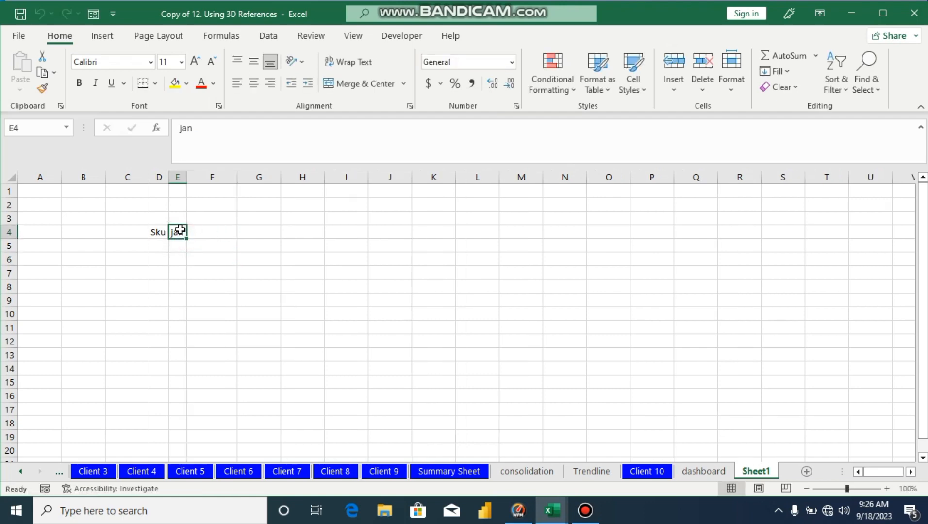
double_click(184, 232)
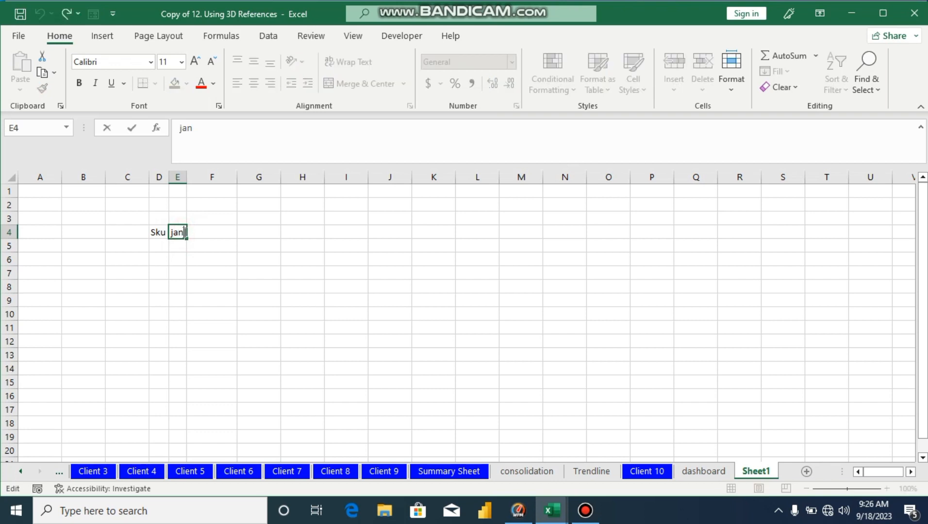
type("uary")
key("Return")
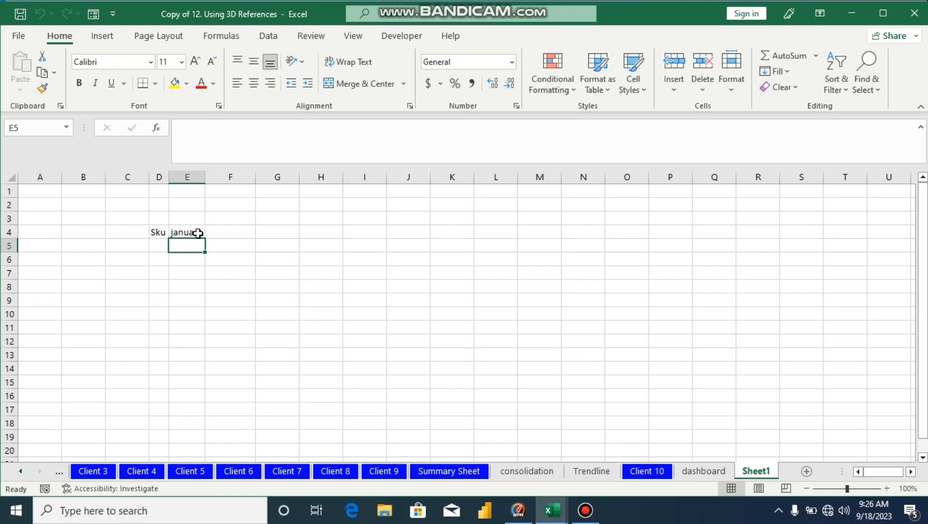
left_click(198, 233)
left_click_drag(205, 238, 681, 231)
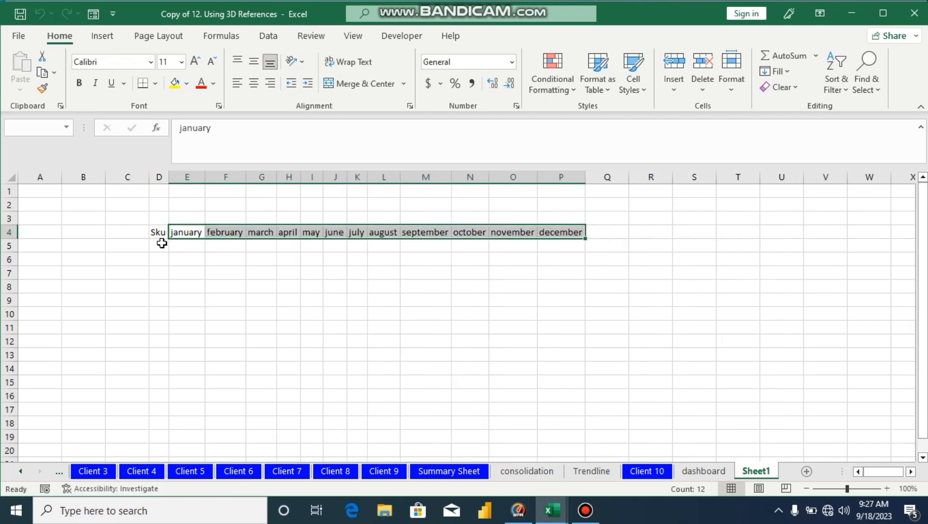
Enter the SKU labels a, b, c, d and e in cells D5 to D9
left_click(161, 247)
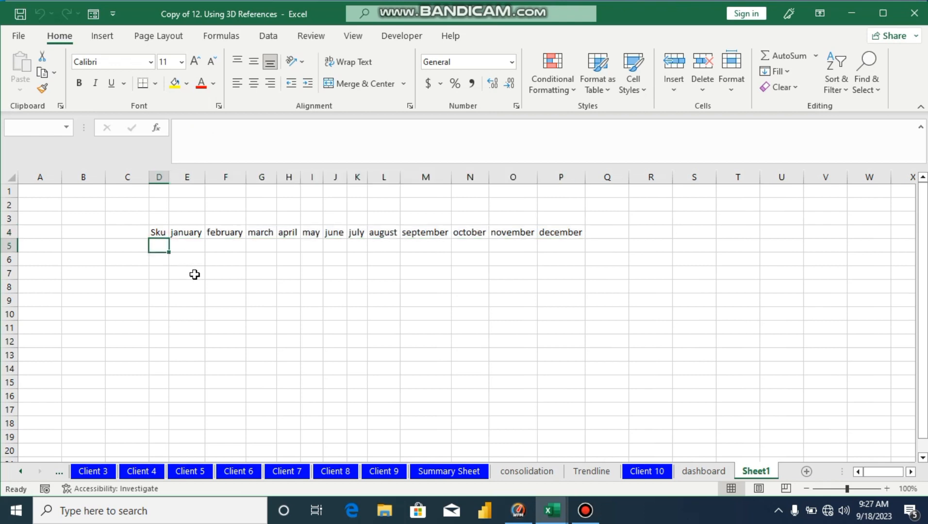
type("a")
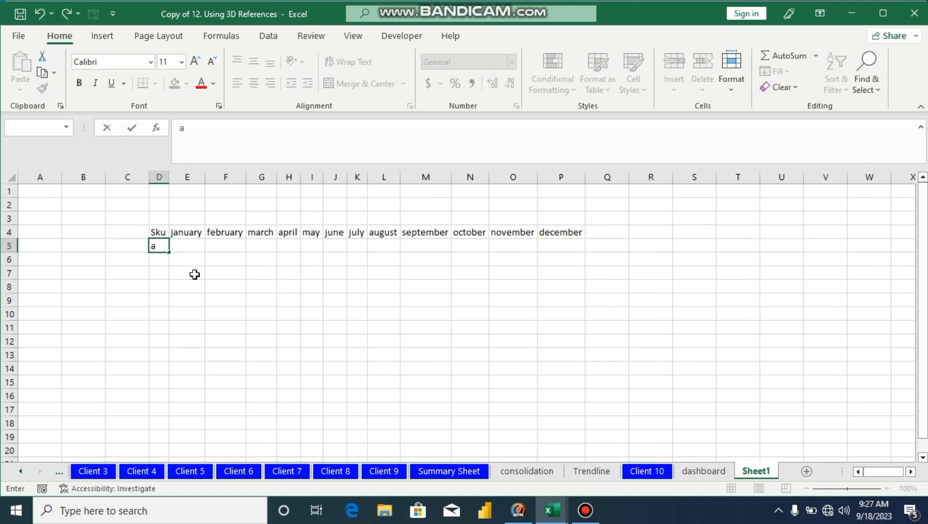
key("Return")
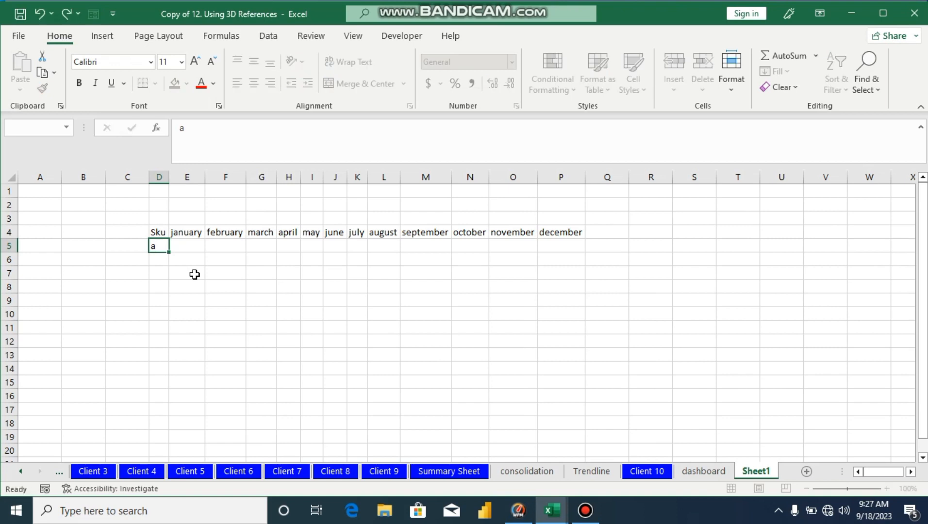
type("b")
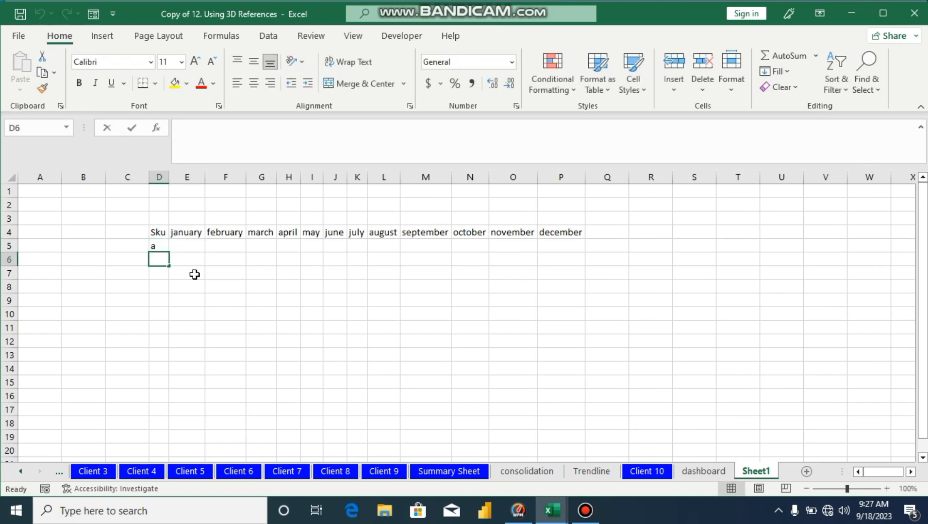
key("Return")
type("c")
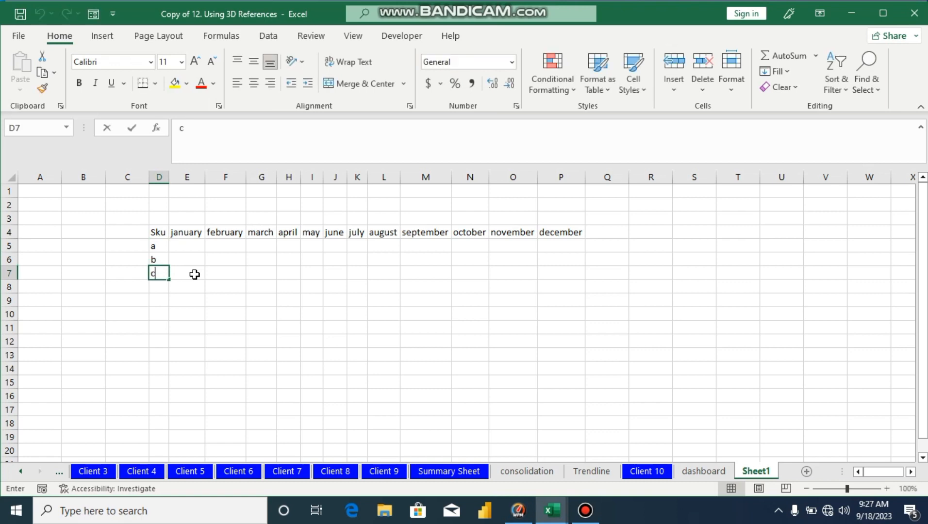
key("Return")
type("d")
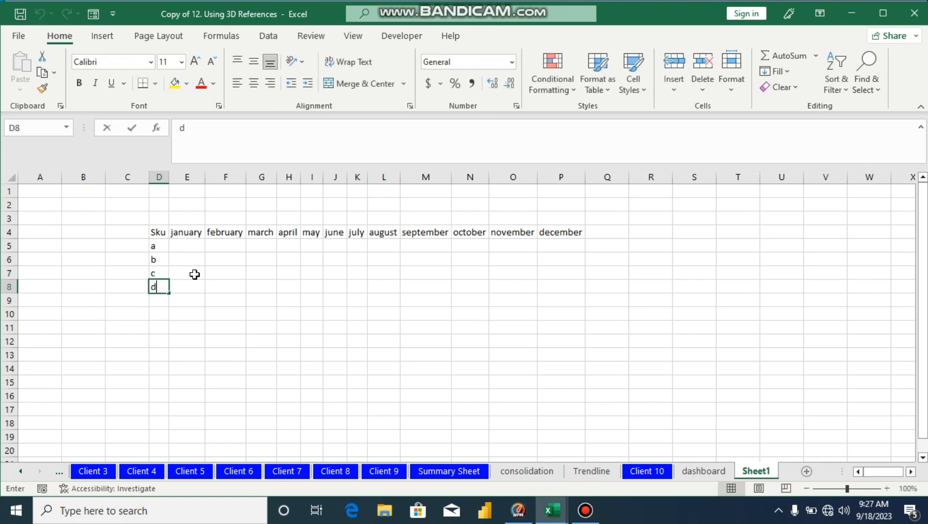
key("Return")
type("e")
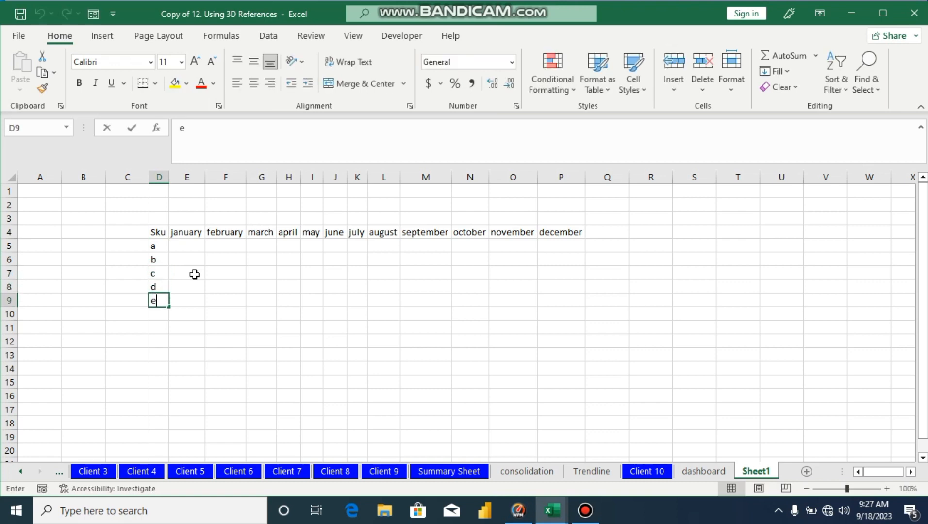
key("Return")
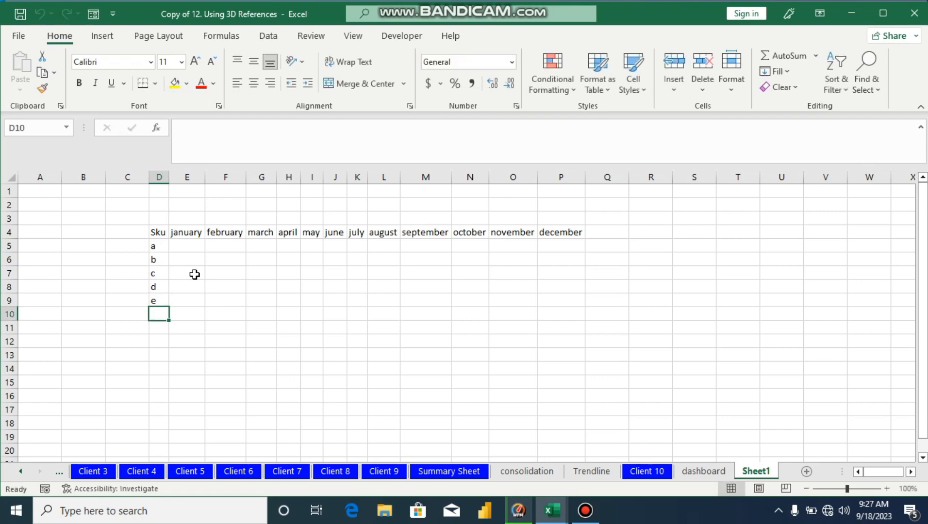
Enter =RANDBETWEEN(200,1100) in cell E5 and fill it across and down the table to P9
left_click(186, 246)
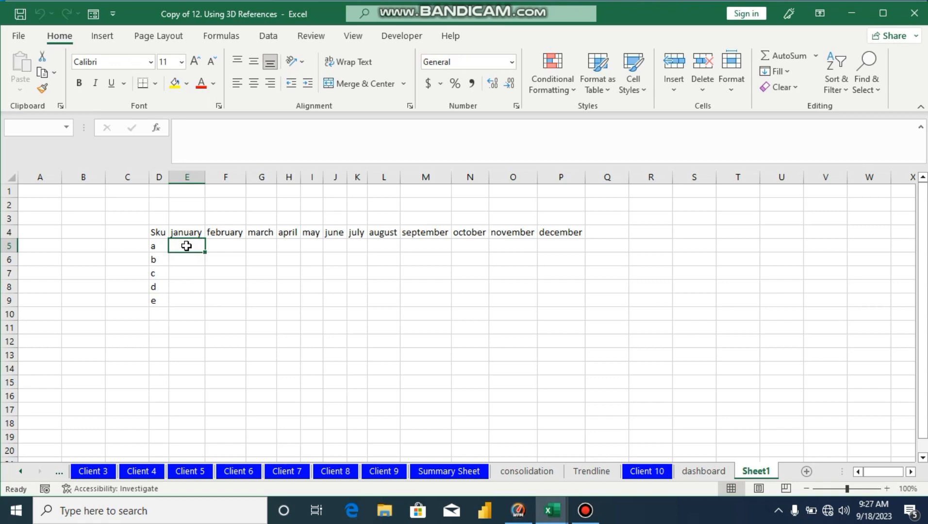
type("=r")
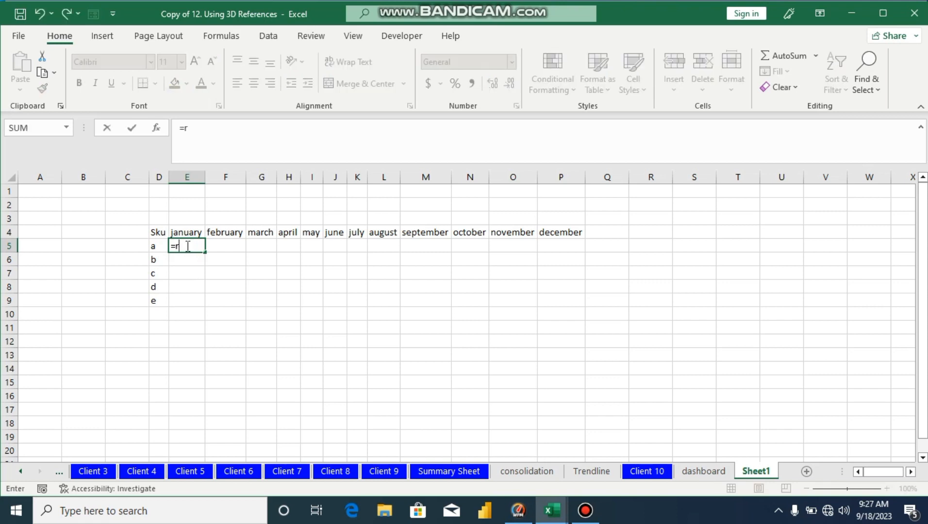
type("and")
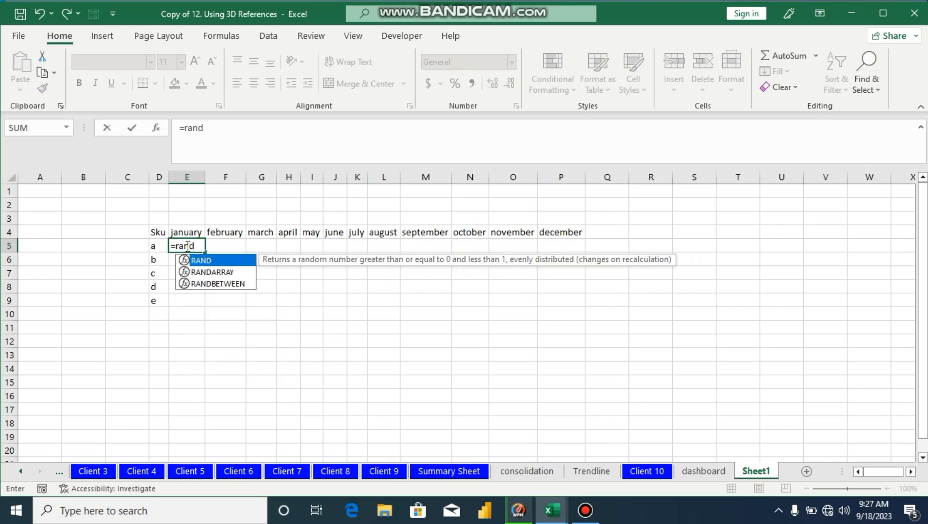
double_click(208, 284)
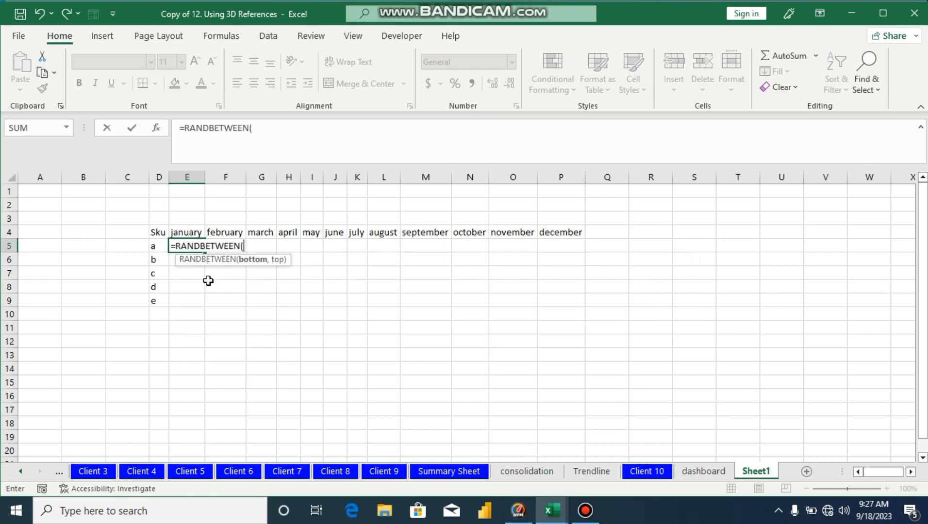
type("200,")
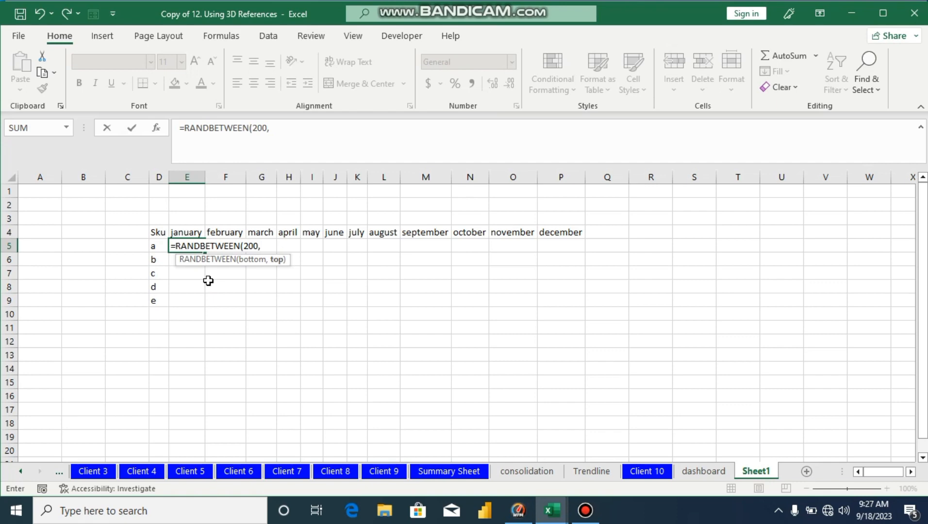
type("1100)")
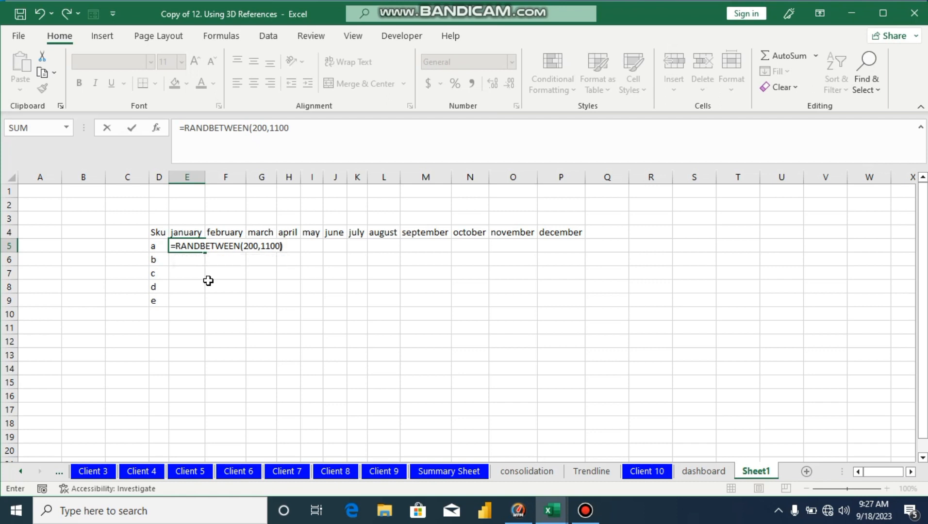
key("Return")
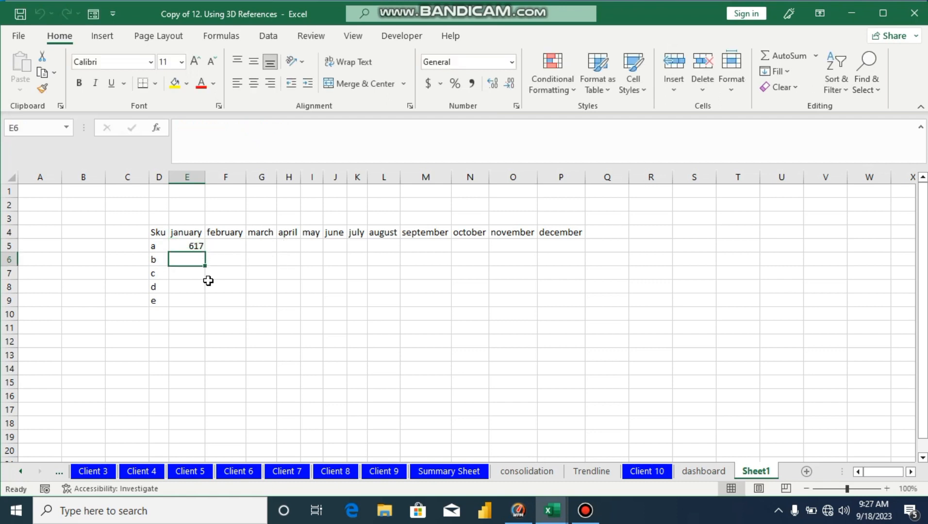
left_click(193, 245)
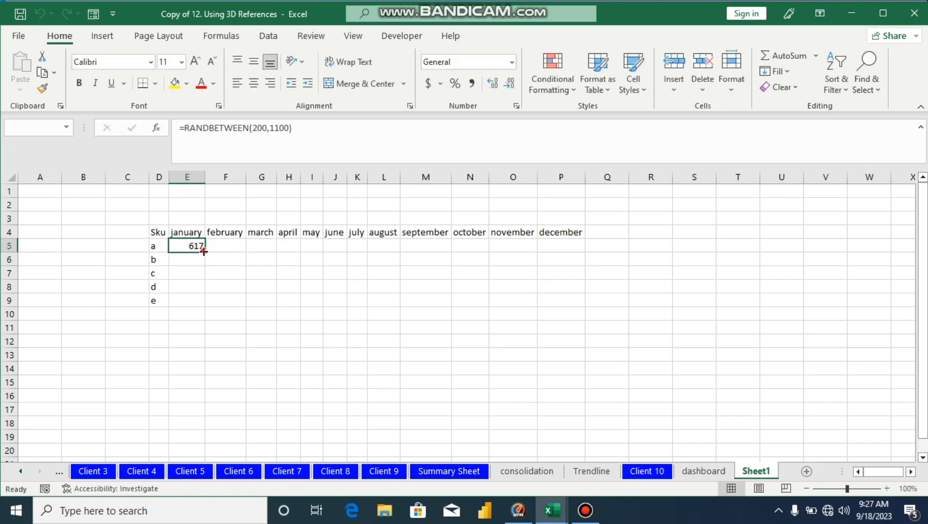
left_click_drag(205, 252, 584, 308)
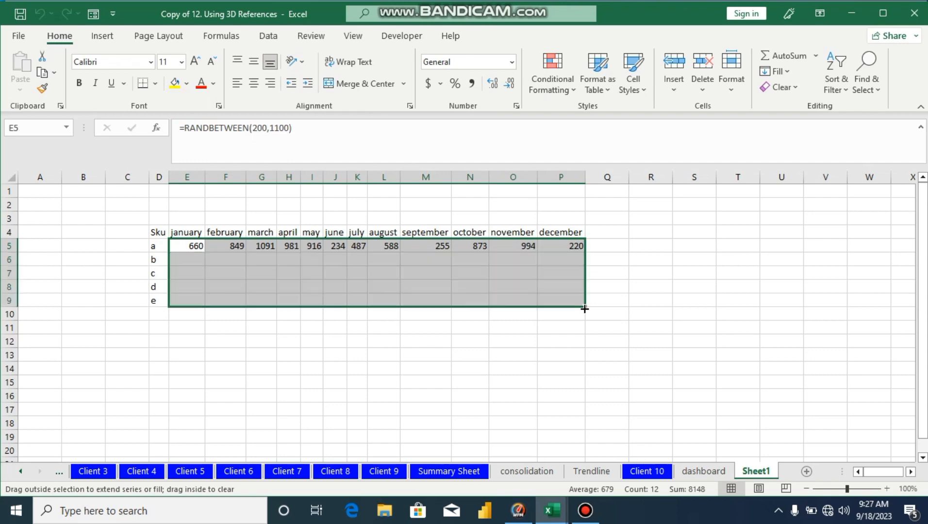
Enter the header "total sales" in cell Q4, beside the december column
left_click(607, 234)
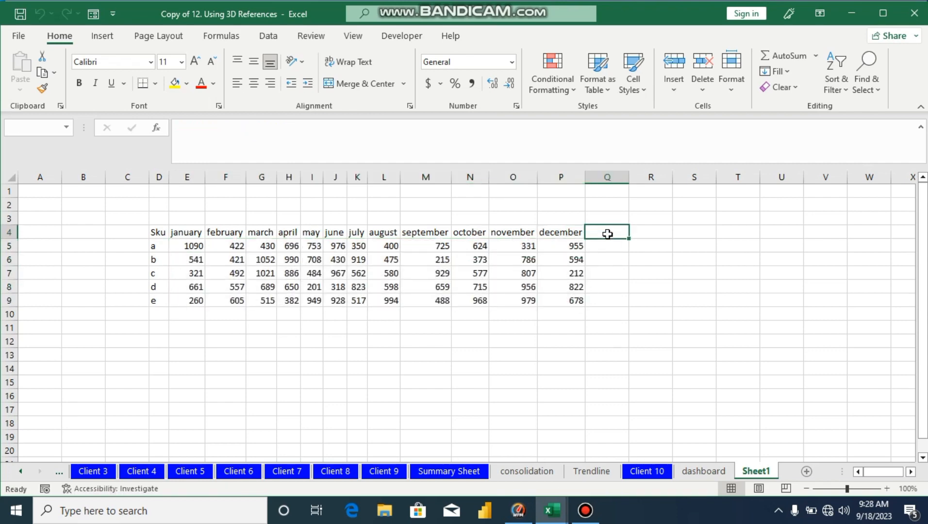
type("tota")
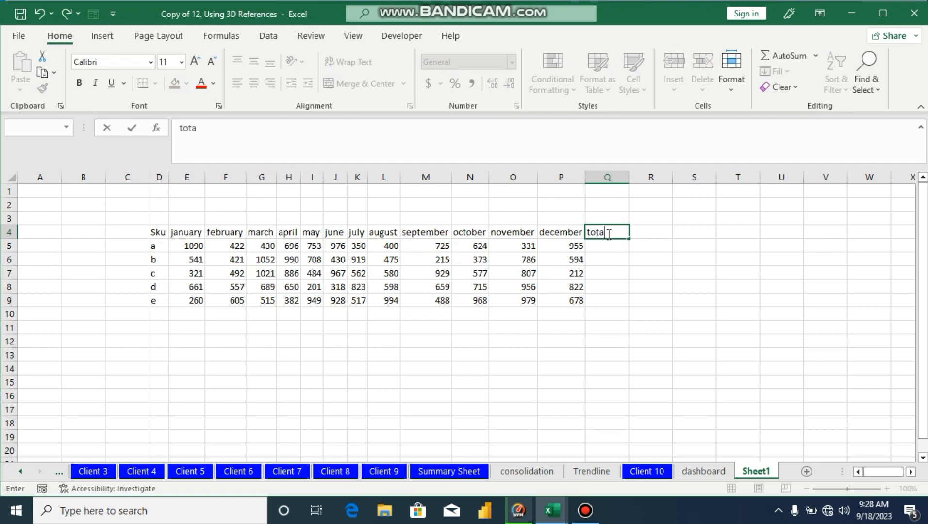
type("l sales")
left_click(611, 261)
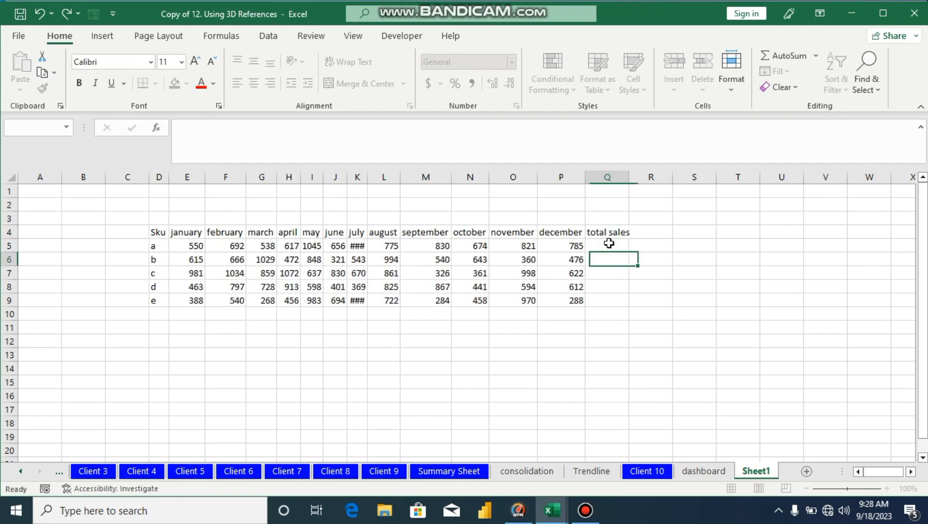
Sum E5:P5 in cell Q5 with the SUM function and fill the formula down to Q9
left_click(610, 243)
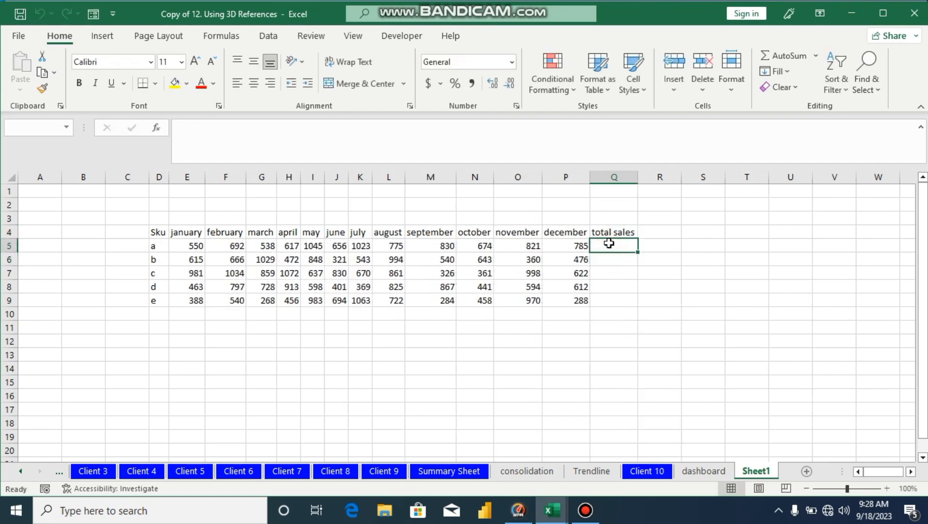
type("=")
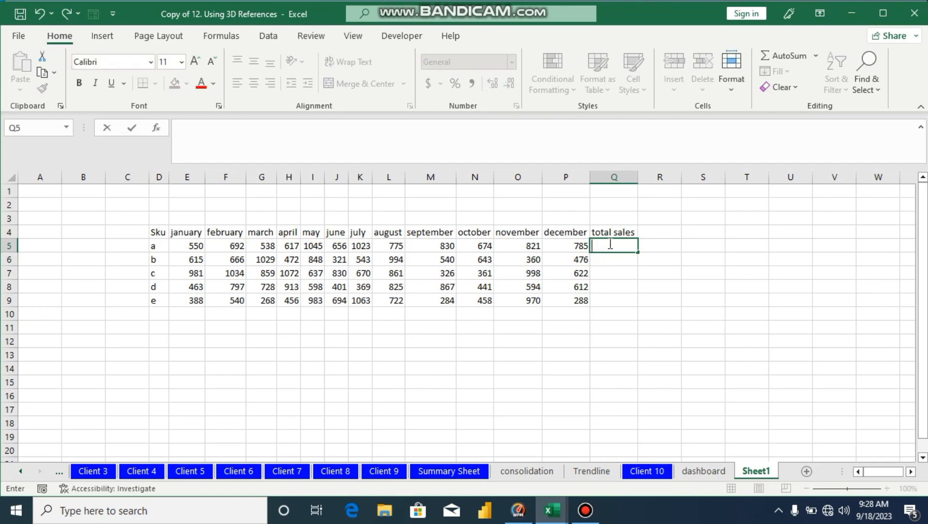
type("sum")
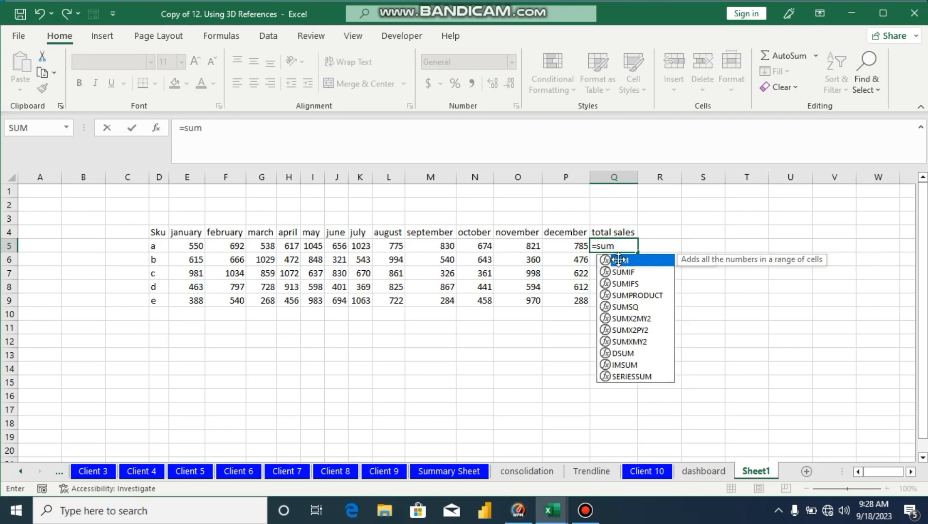
double_click(620, 261)
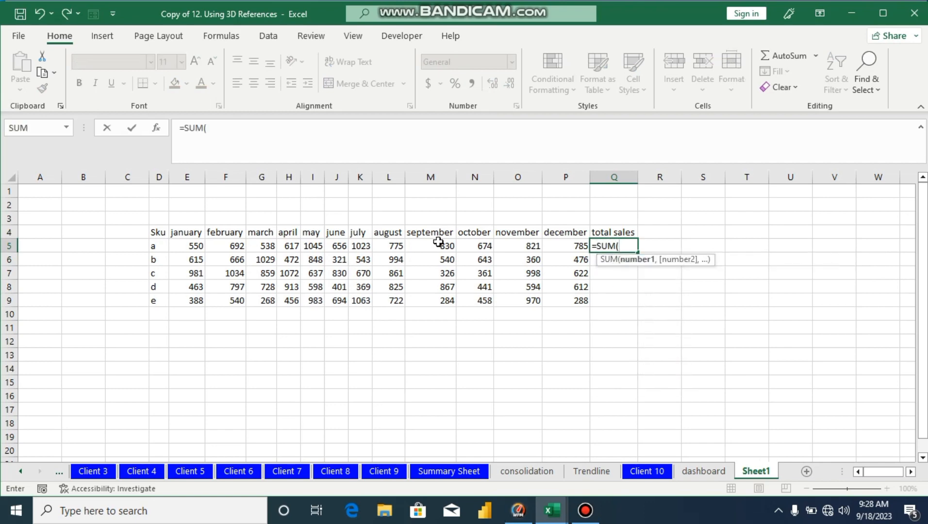
left_click(197, 246)
left_click_drag(216, 243, 560, 247)
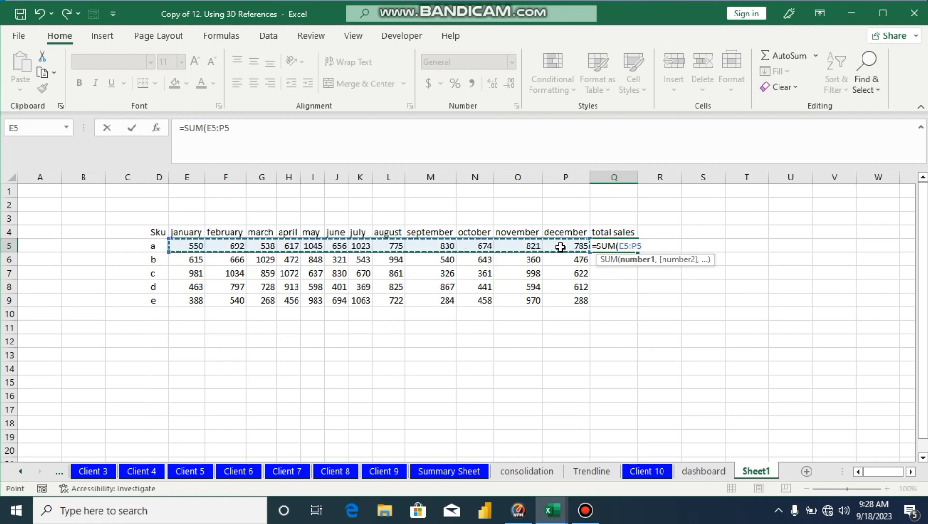
key("Return")
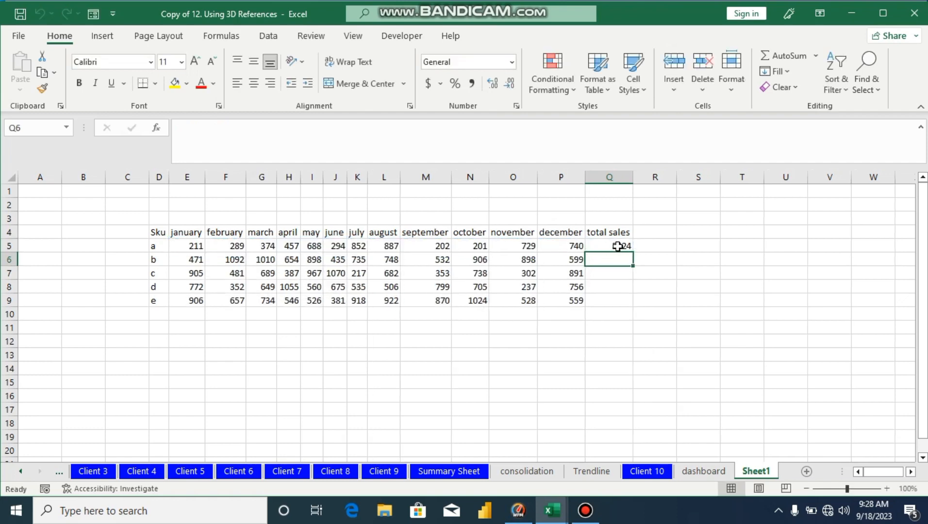
left_click(621, 247)
left_click_drag(632, 251, 629, 303)
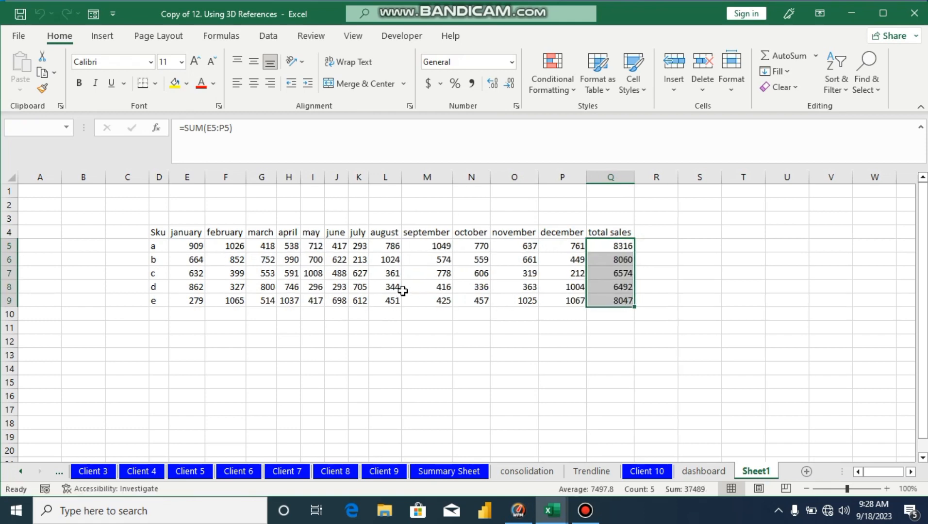
Enter the header "Trend" in cell R4, beside the total sales column
left_click(651, 233)
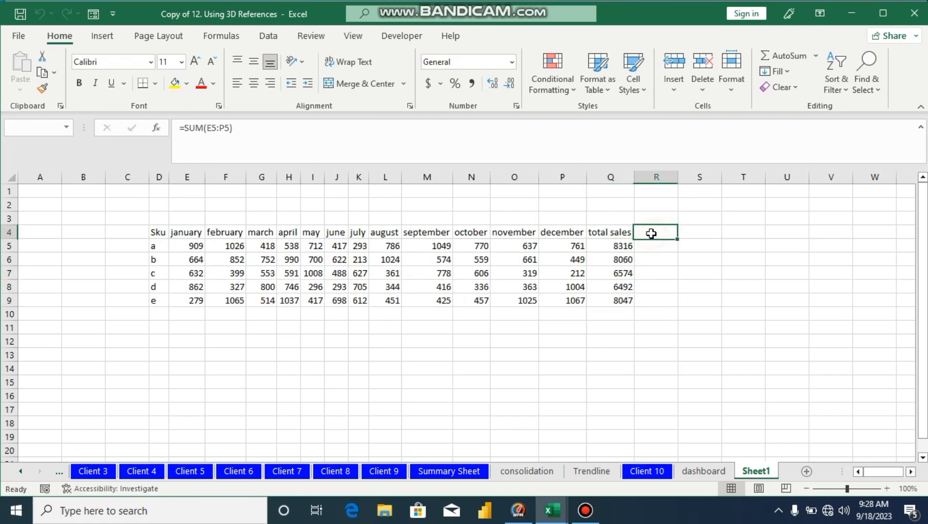
type("Trend")
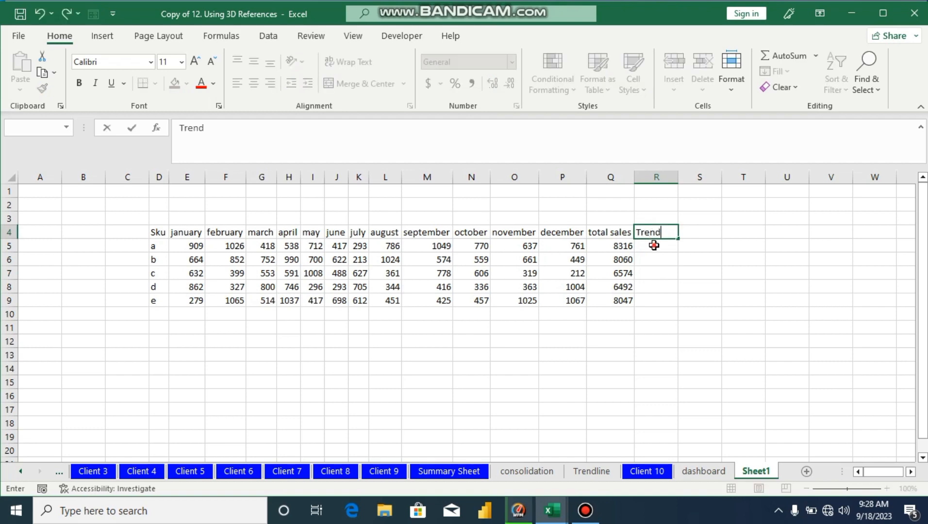
left_click(654, 245)
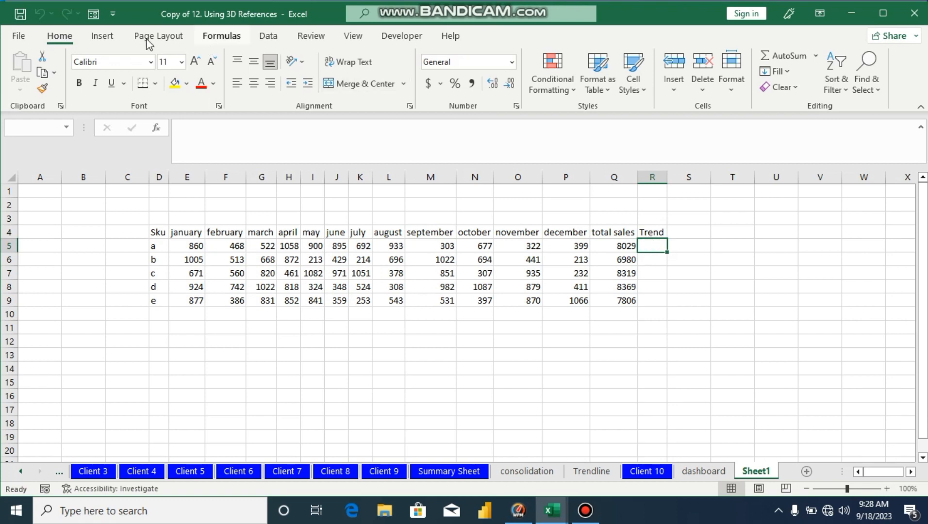
Insert a line sparkline in cell R5 using the data range E5:P5
left_click(109, 41)
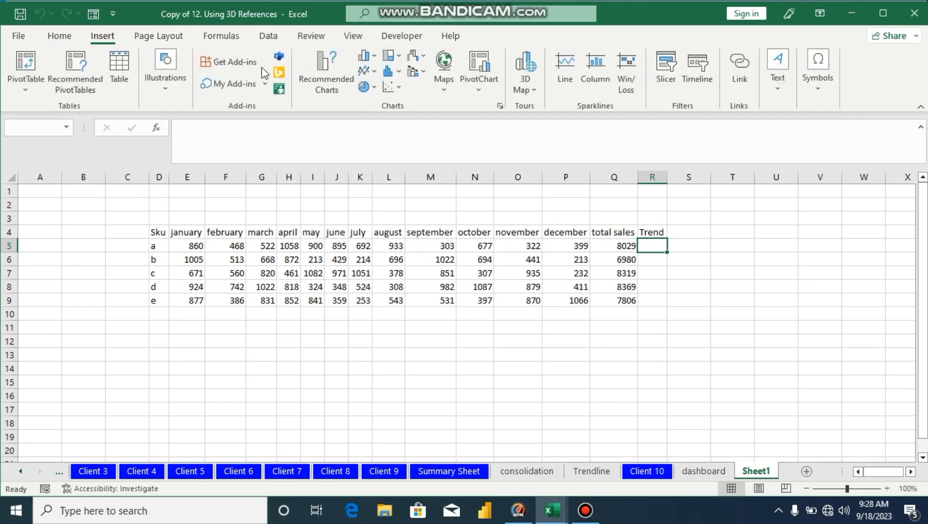
left_click(566, 72)
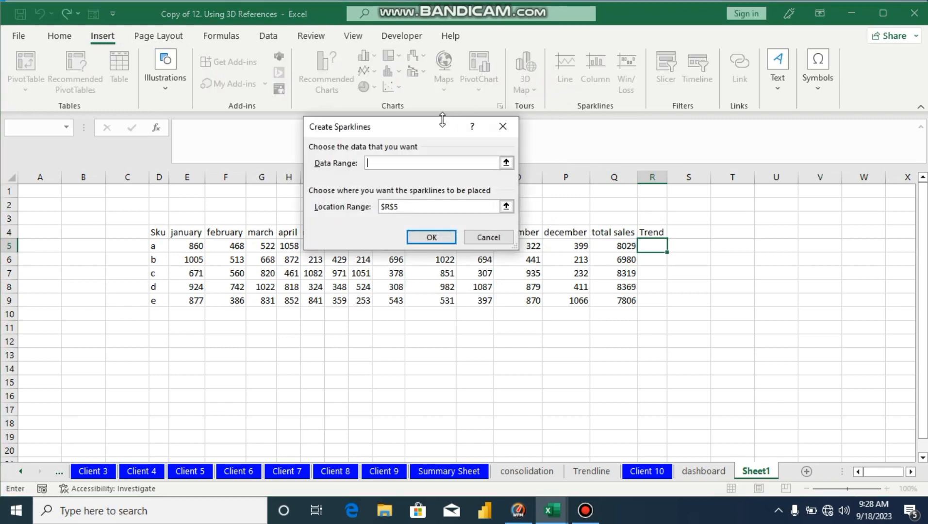
left_click_drag(442, 122, 634, 63)
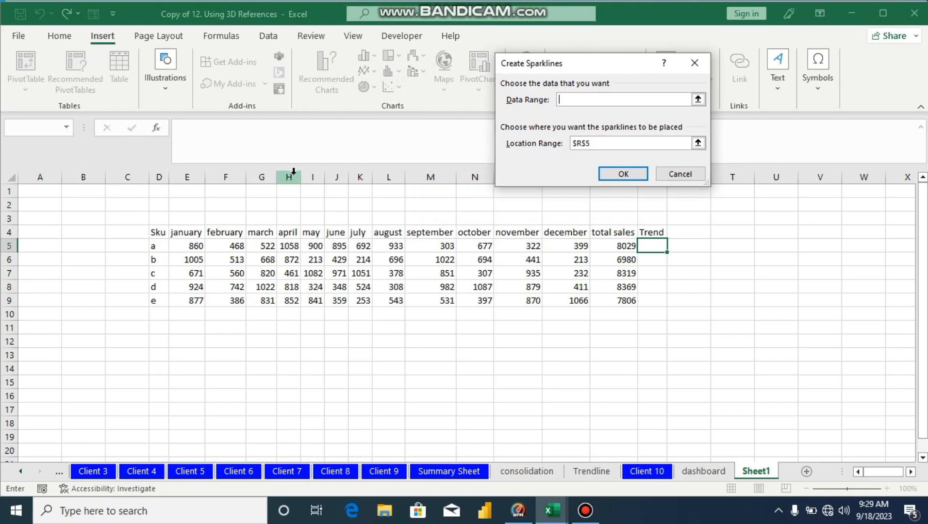
left_click(196, 245)
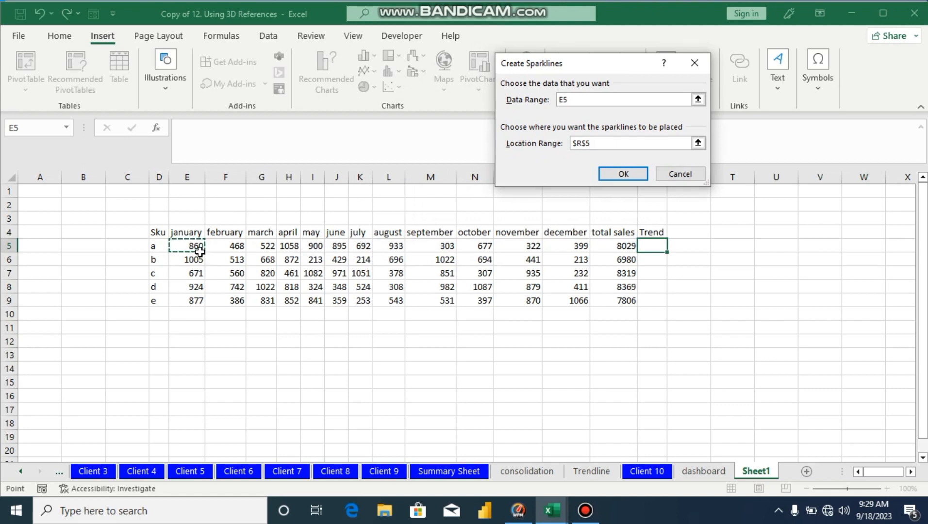
left_click_drag(196, 245, 578, 252)
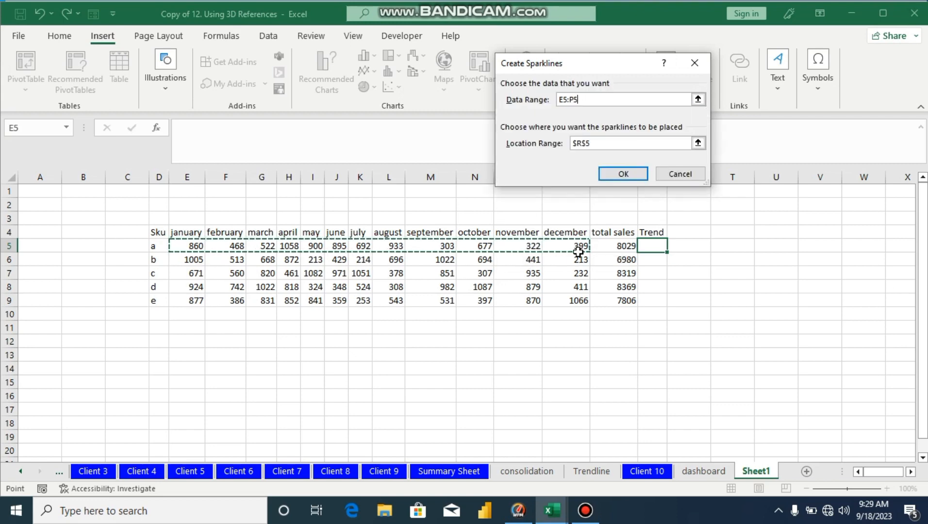
left_click(631, 176)
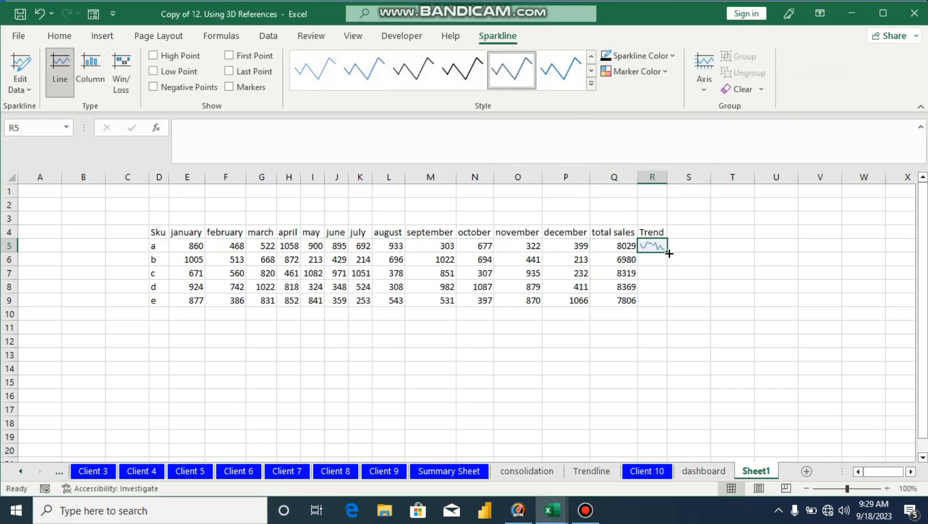
Fill the R5 sparkline down to R9 and widen the Trend column R
left_click_drag(668, 182, 702, 186)
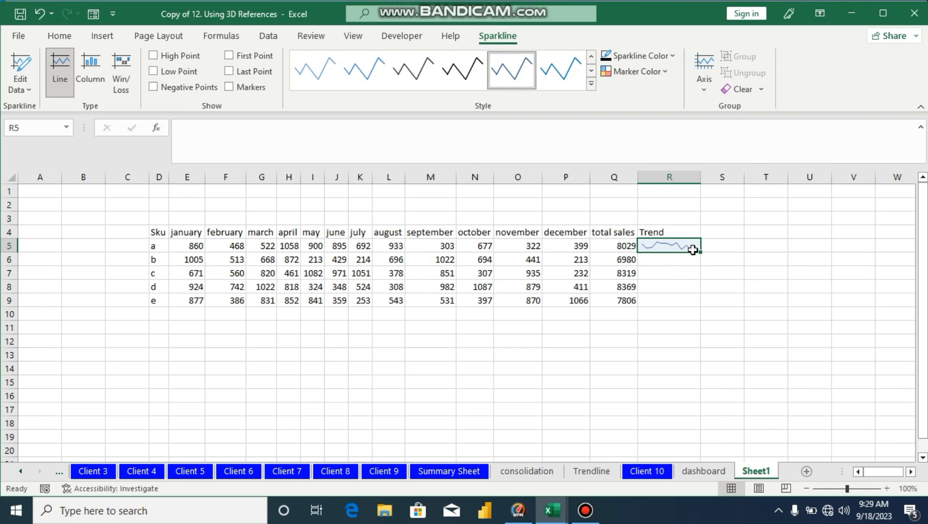
left_click_drag(701, 253, 702, 309)
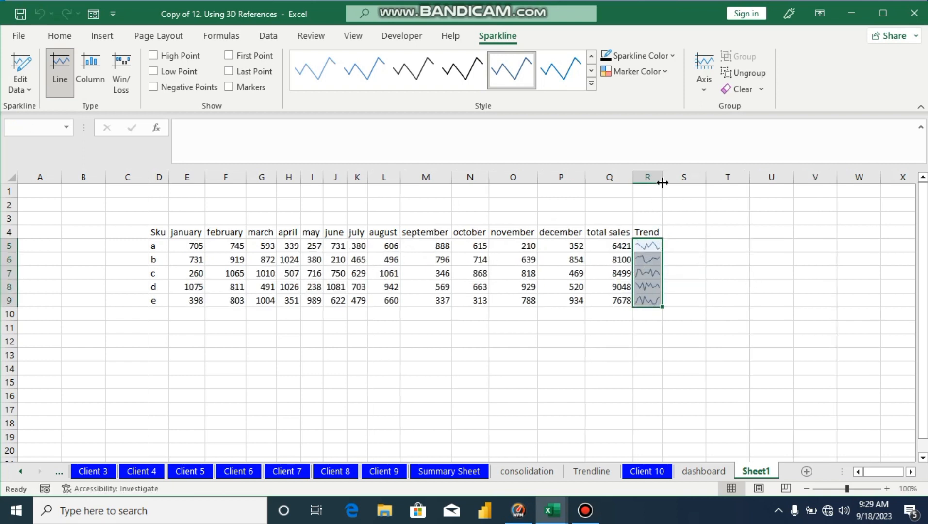
left_click_drag(662, 183, 699, 185)
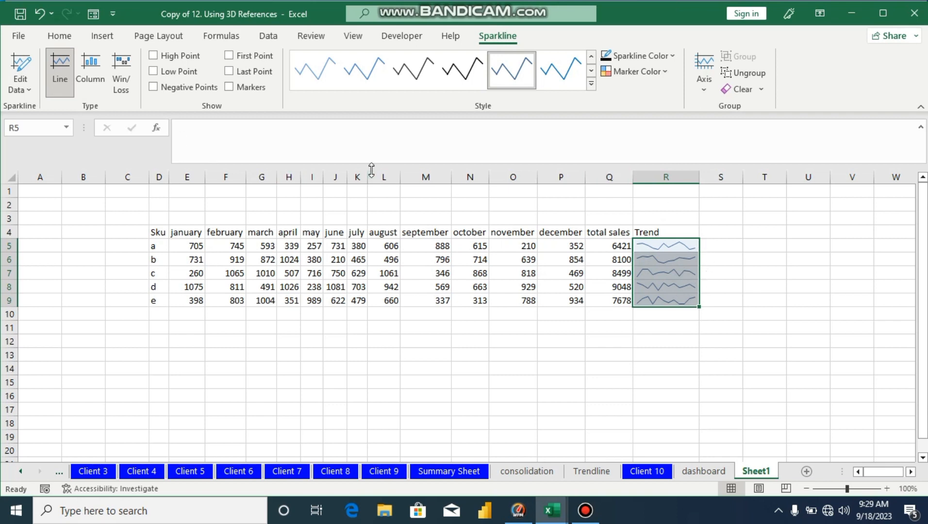
Change the sparklines in R5:R9 to the Column type, try several styles and apply the bright blue one
left_click(98, 86)
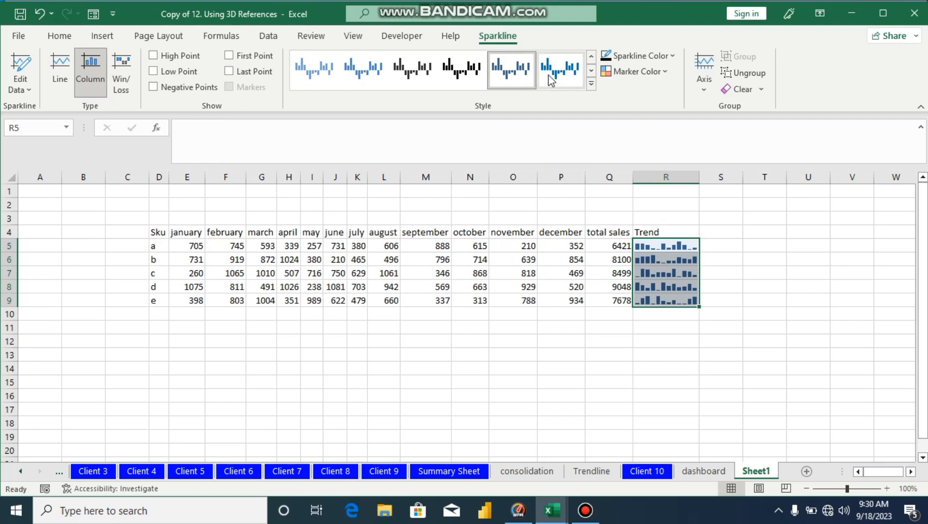
left_click(380, 74)
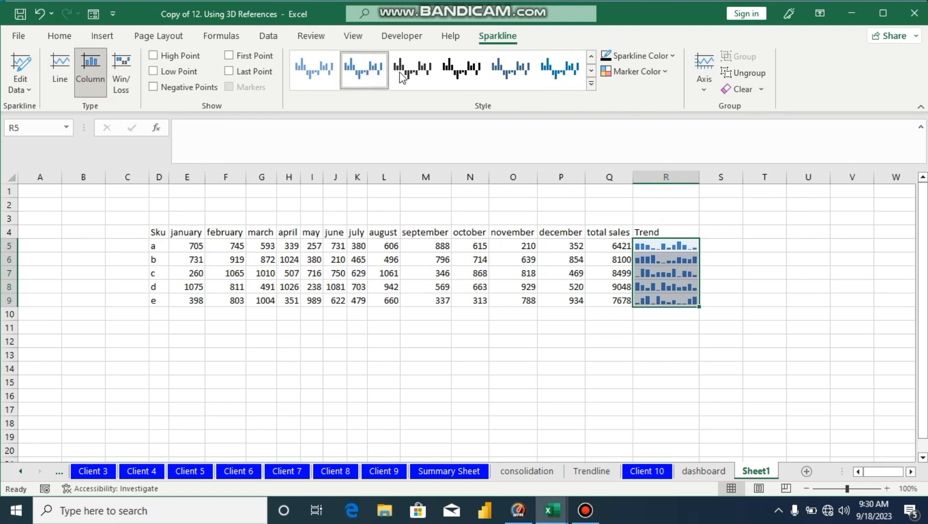
left_click(403, 75)
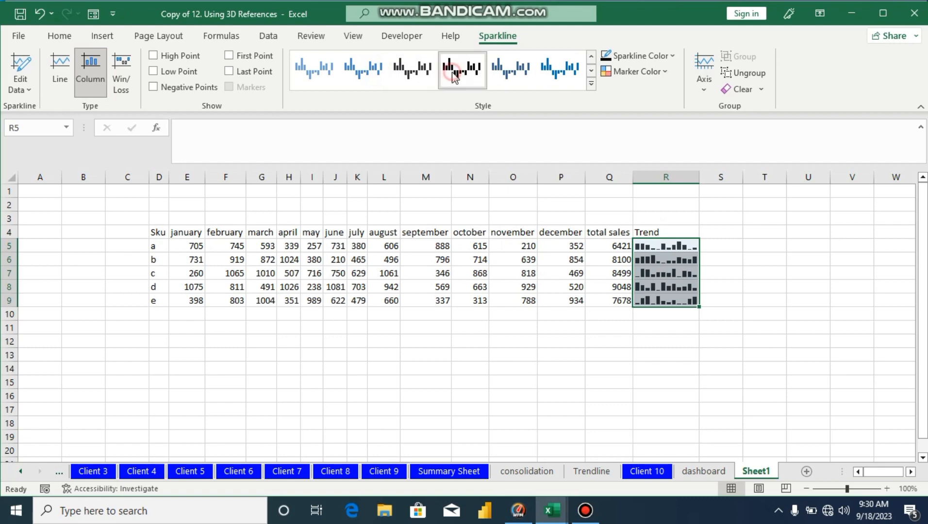
left_click(509, 68)
left_click(560, 68)
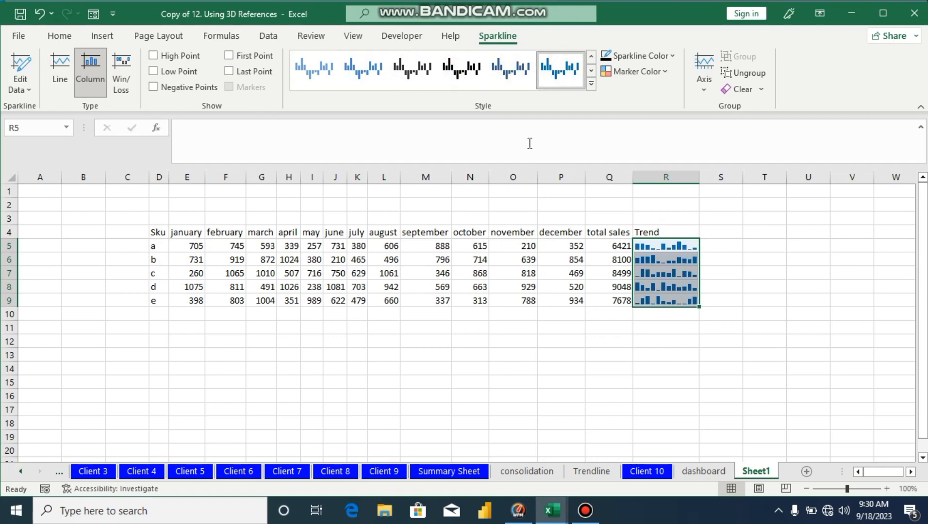
Change the trend sparklines in R5:R9 back to the Line type
left_click(505, 343)
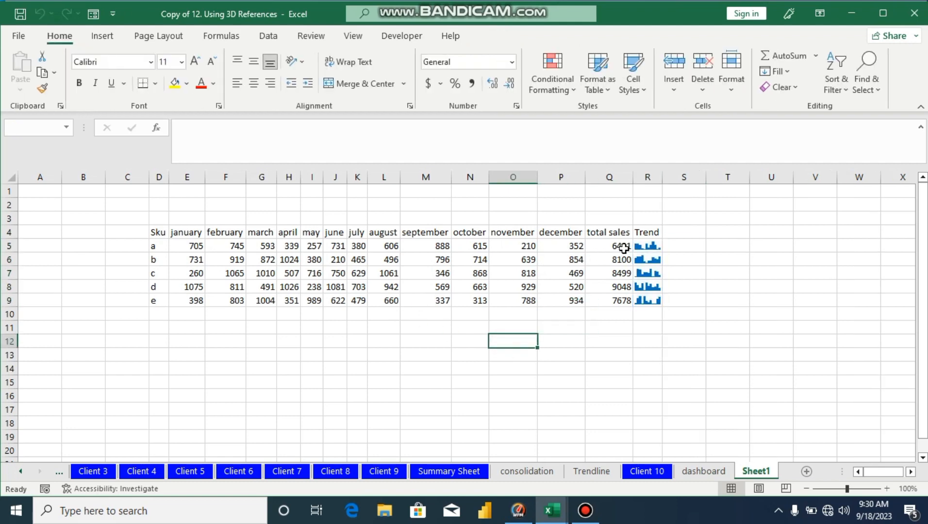
left_click(645, 248)
left_click_drag(646, 248, 647, 300)
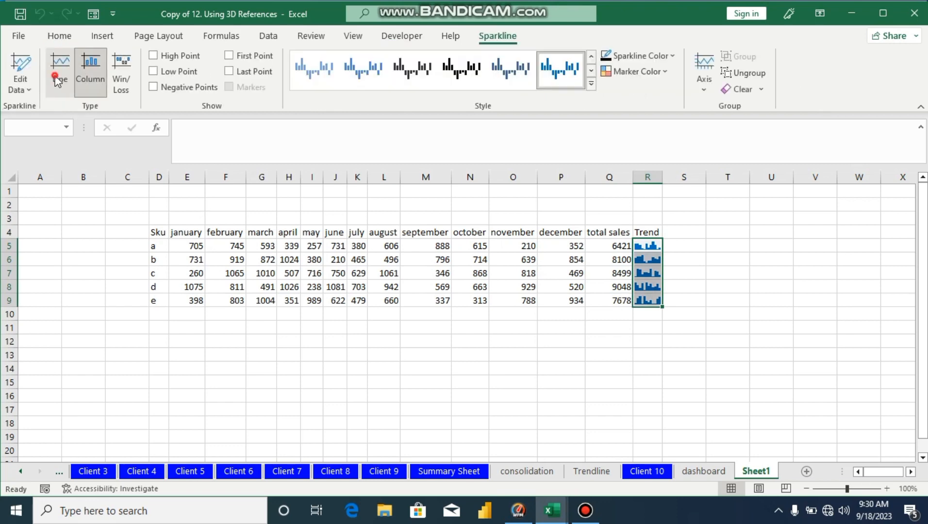
left_click(59, 72)
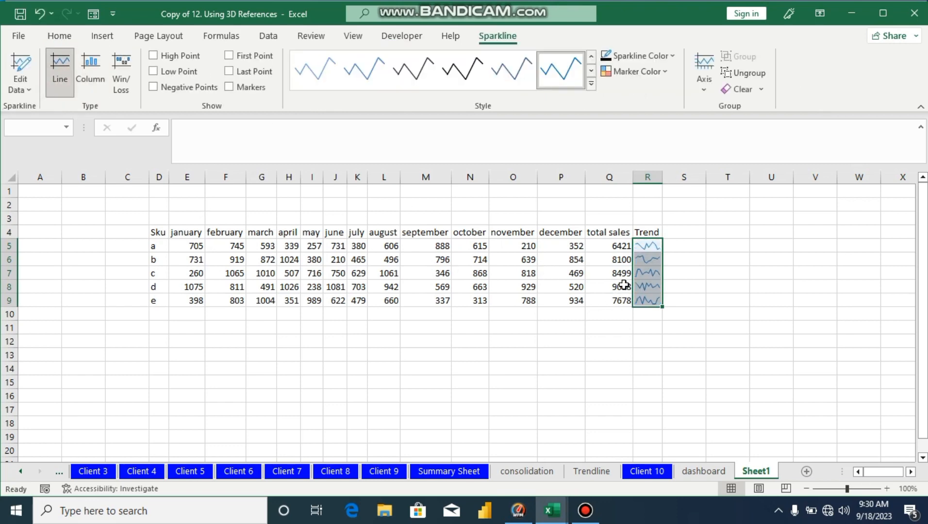
left_click(535, 354)
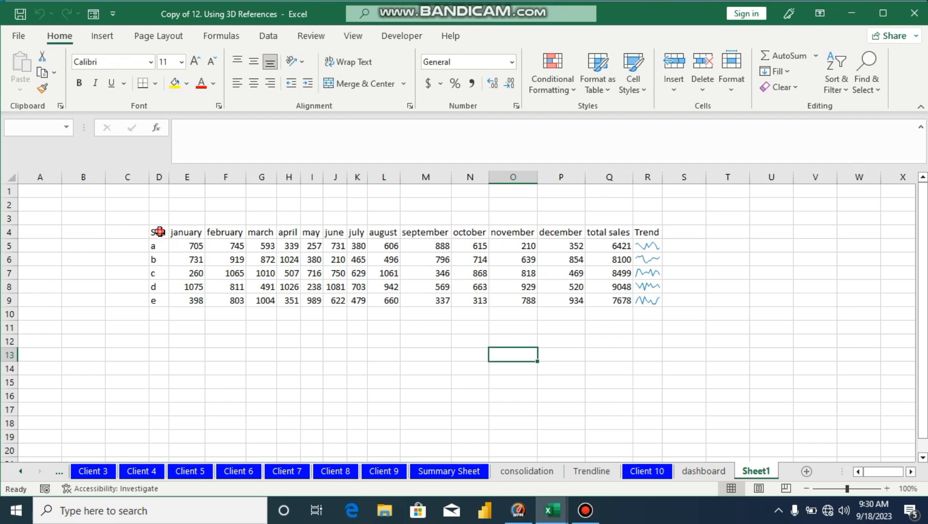
Apply the Classic 2 AutoFormat to the whole SKU table, D4:R9
left_click_drag(160, 232, 638, 294)
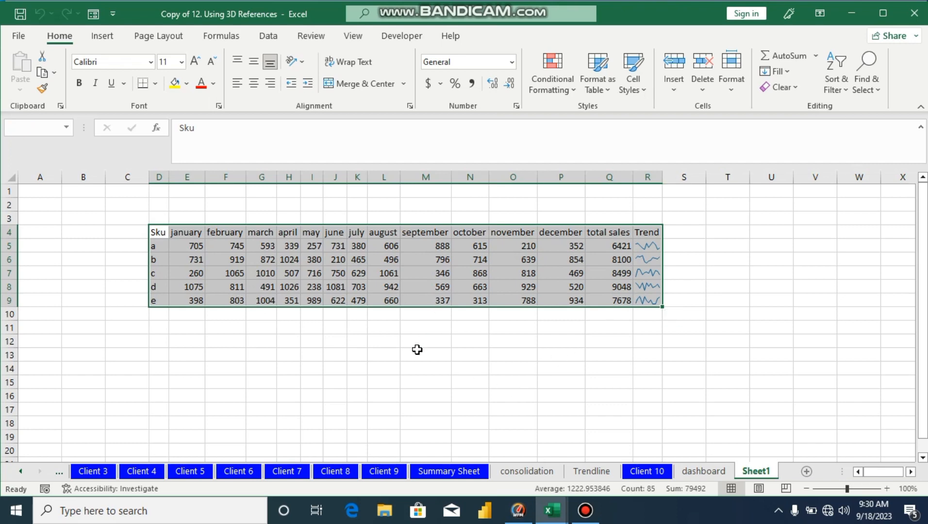
key("alt")
key("o")
key("a")
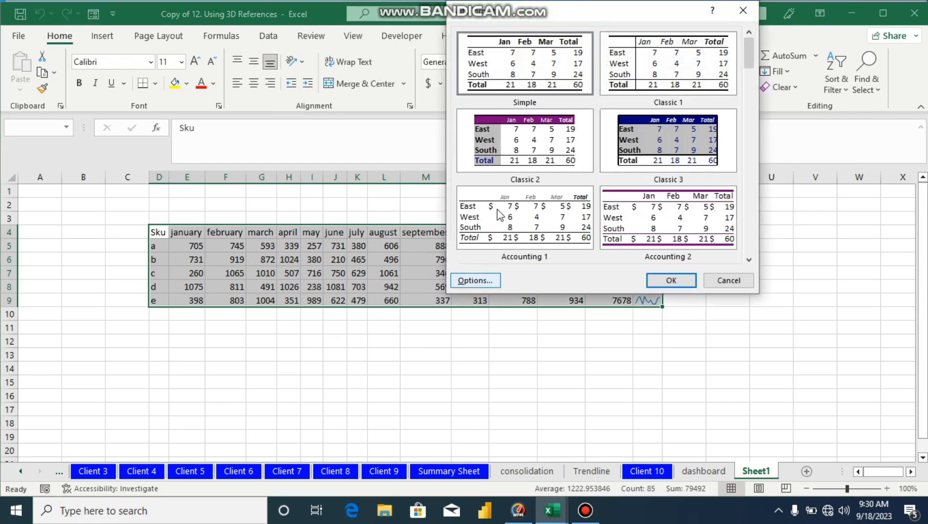
left_click(540, 137)
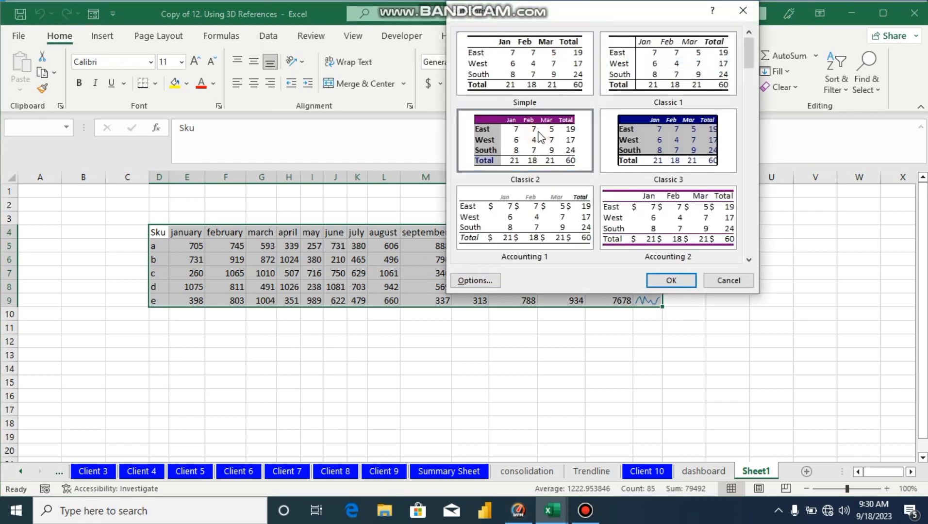
left_click(667, 276)
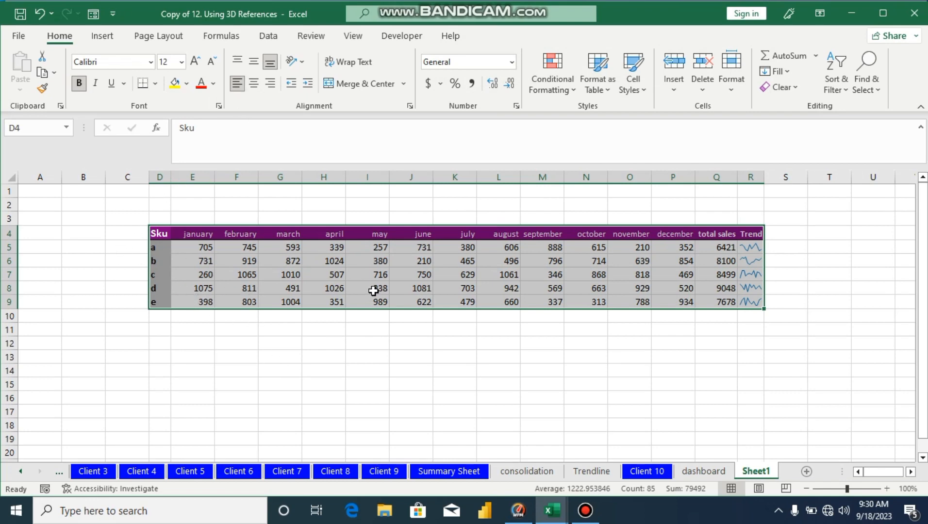
left_click(532, 358)
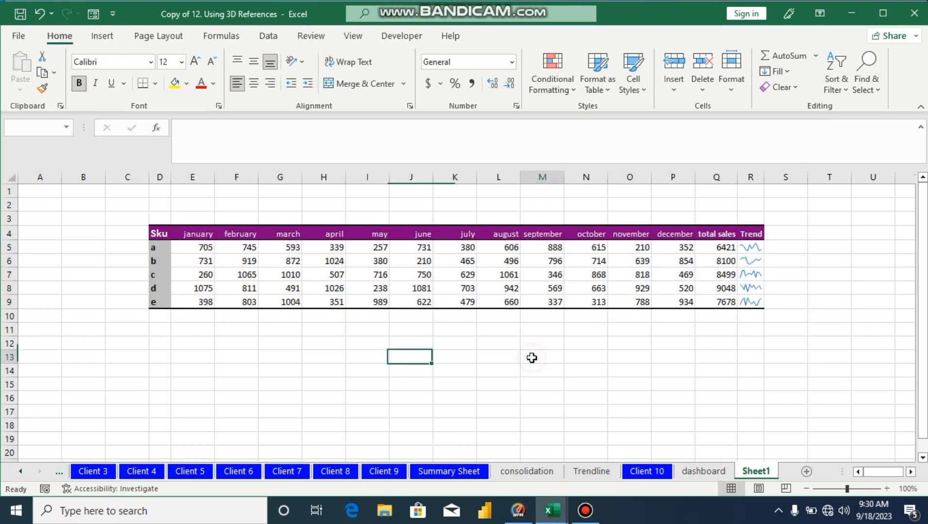
key("ctrl+z")
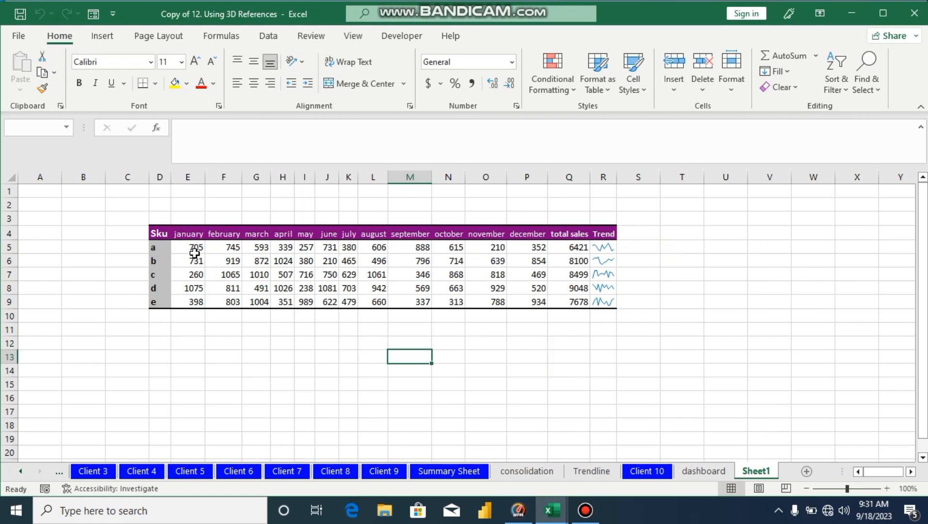
Center the contents of the whole SKU table D4:R9 horizontally
left_click_drag(159, 234, 601, 300)
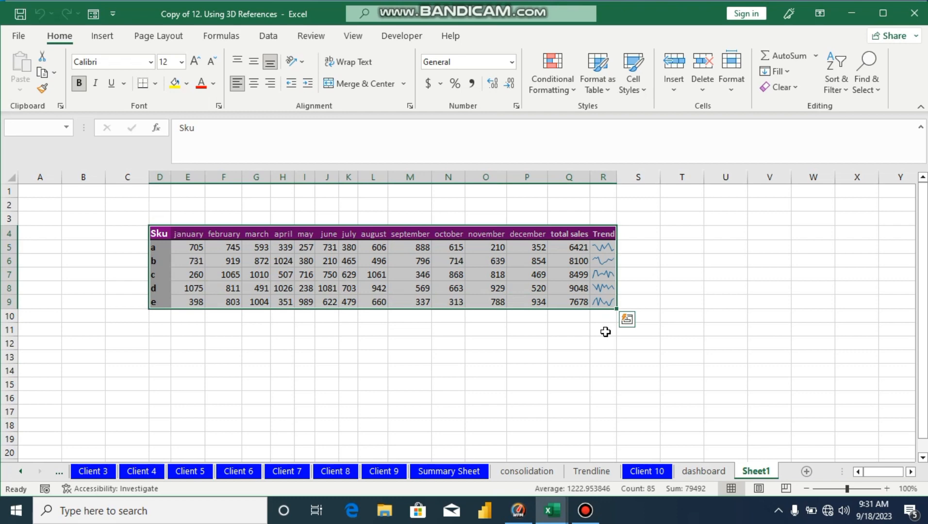
key("alt")
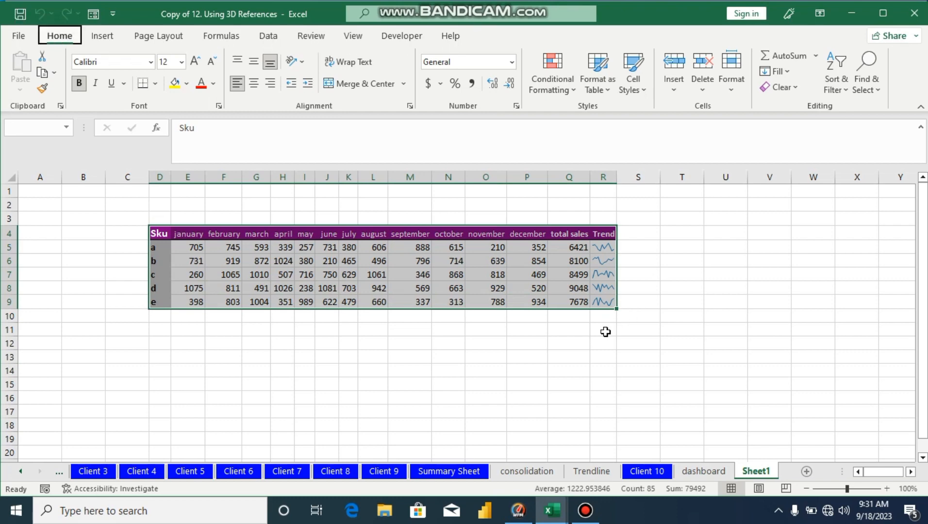
key("h")
key("a")
key("c")
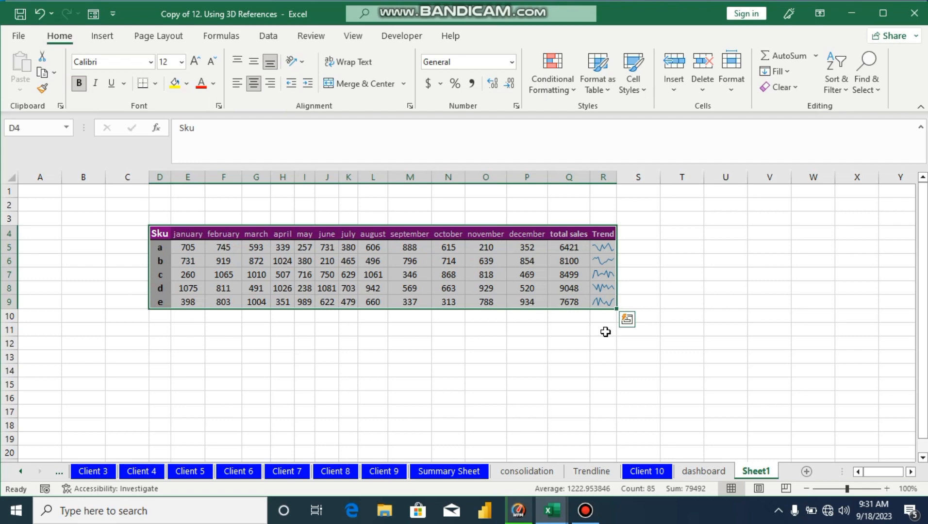
left_click(552, 329)
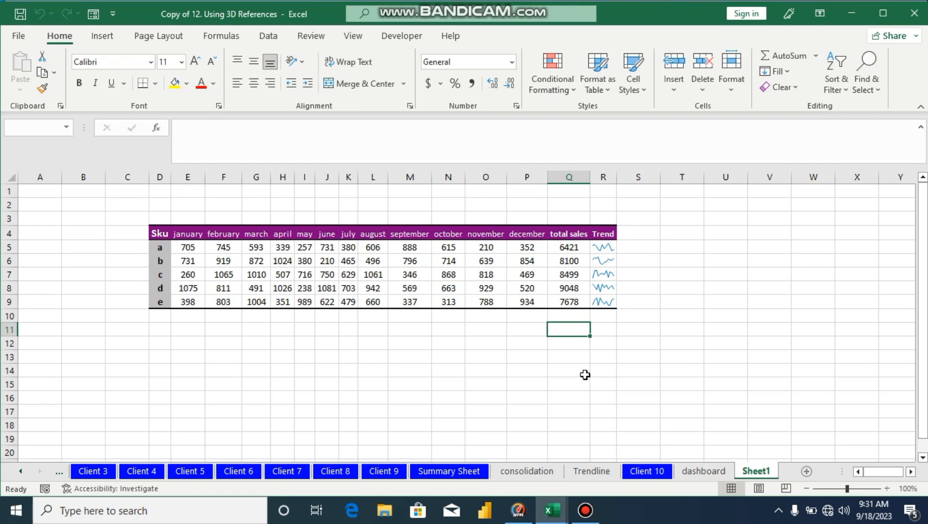
left_click(585, 510)
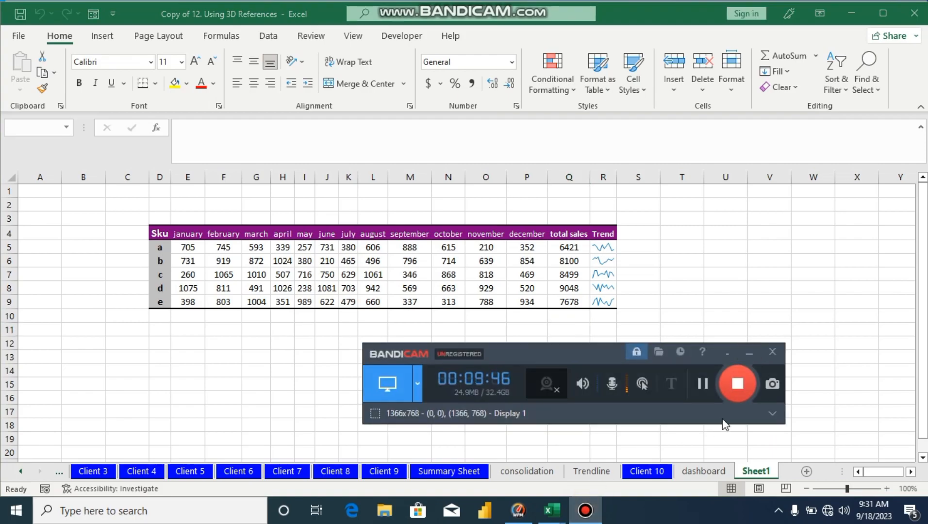